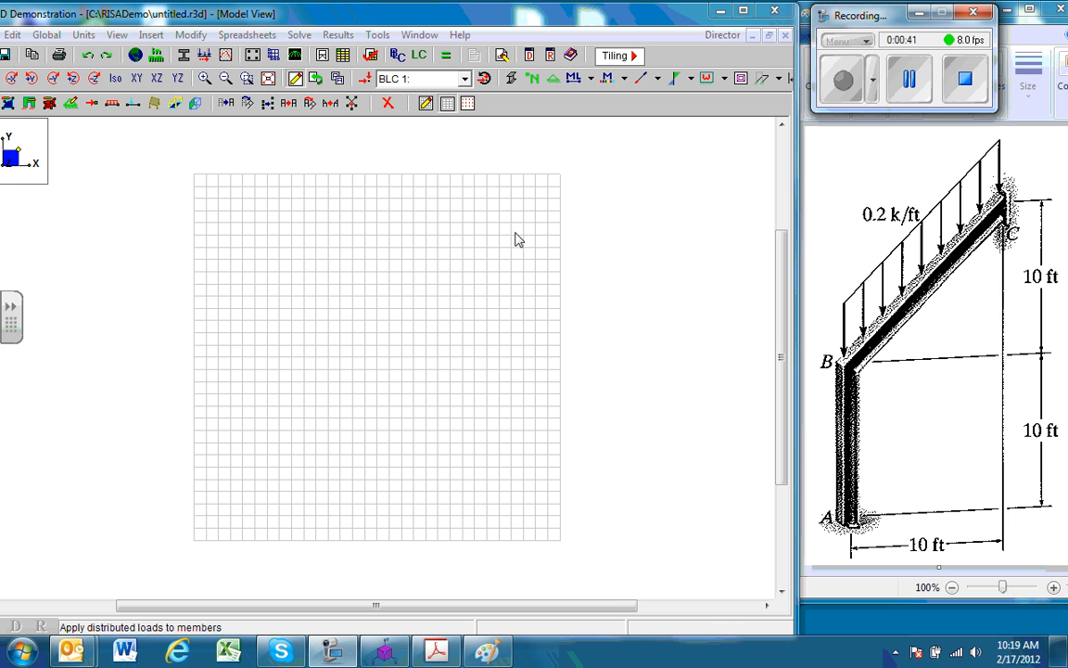
- Accept the imperial units, with lengths in feet, forces in kips and moments in kip-ft
{"action": "left_click", "coordinate": [156, 58]}
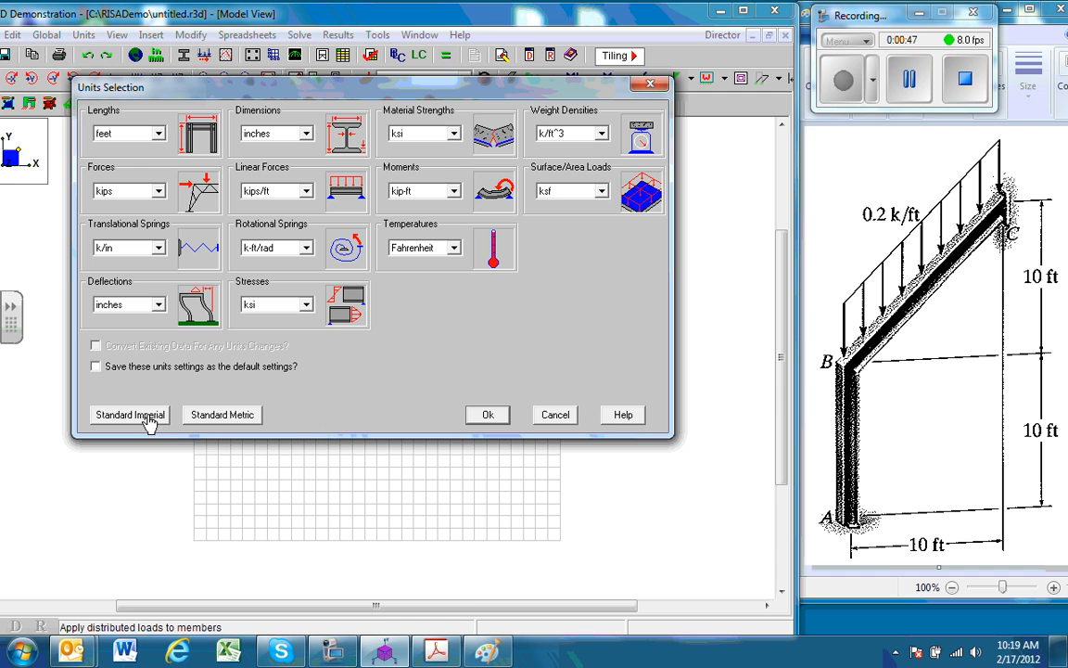
{"action": "left_click", "coordinate": [487, 417]}
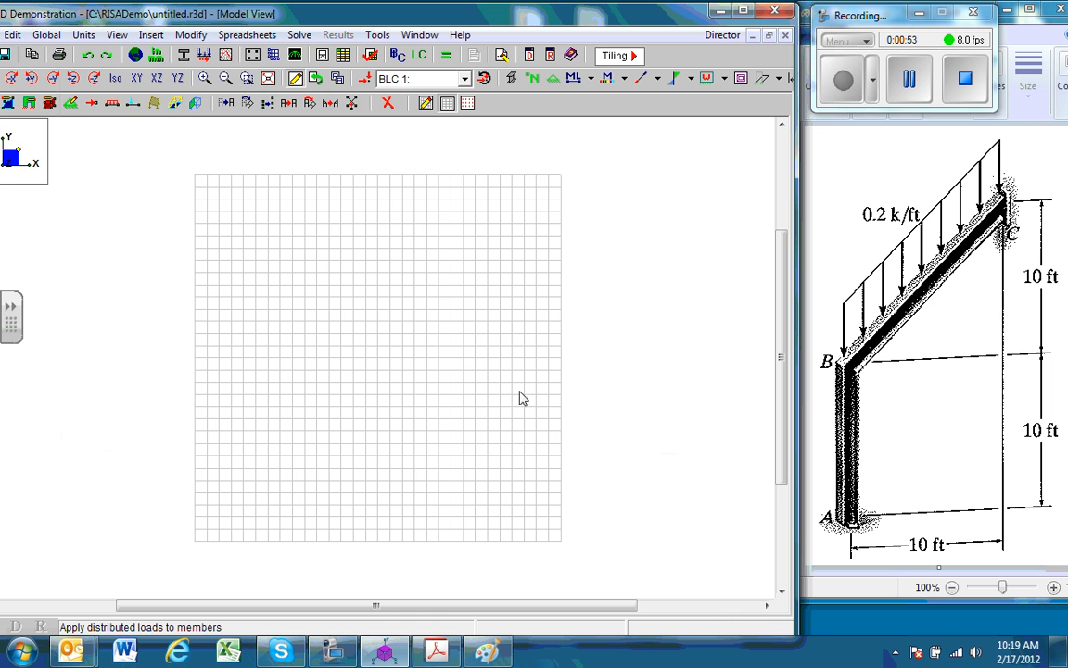
- Set the rectangular drawing grid increments to 10 ft along the X axis and 2@10 ft along the Y axis
{"action": "left_click", "coordinate": [426, 104]}
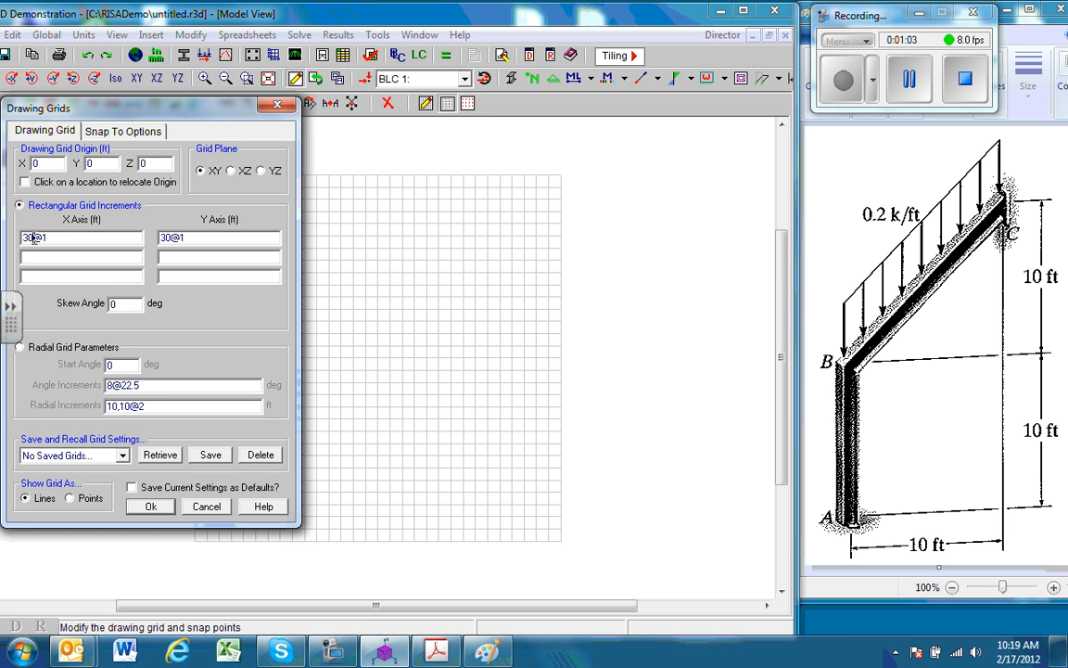
{"action": "left_click_drag", "start_coordinate": [27, 238], "coordinate": [24, 240]}
{"action": "left_click_drag", "start_coordinate": [171, 240], "coordinate": [161, 239]}
{"action": "type", "text": "2@10"}
{"action": "left_click_drag", "start_coordinate": [33, 239], "coordinate": [18, 239]}
{"action": "type", "text": "10"}
{"action": "left_click", "coordinate": [150, 505]}
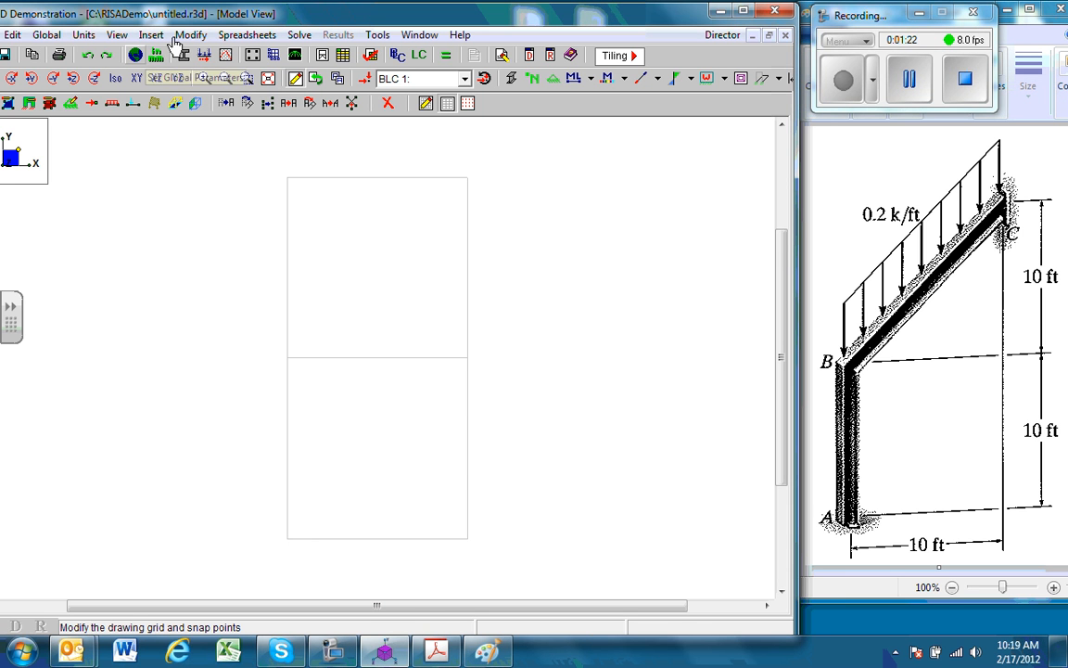
- Draw two hot-rolled W8X10 members point to point, from the grid origin to (0, 10) and on to (10, 20) ft
{"action": "left_click_drag", "start_coordinate": [315, 23], "coordinate": [360, 25]}
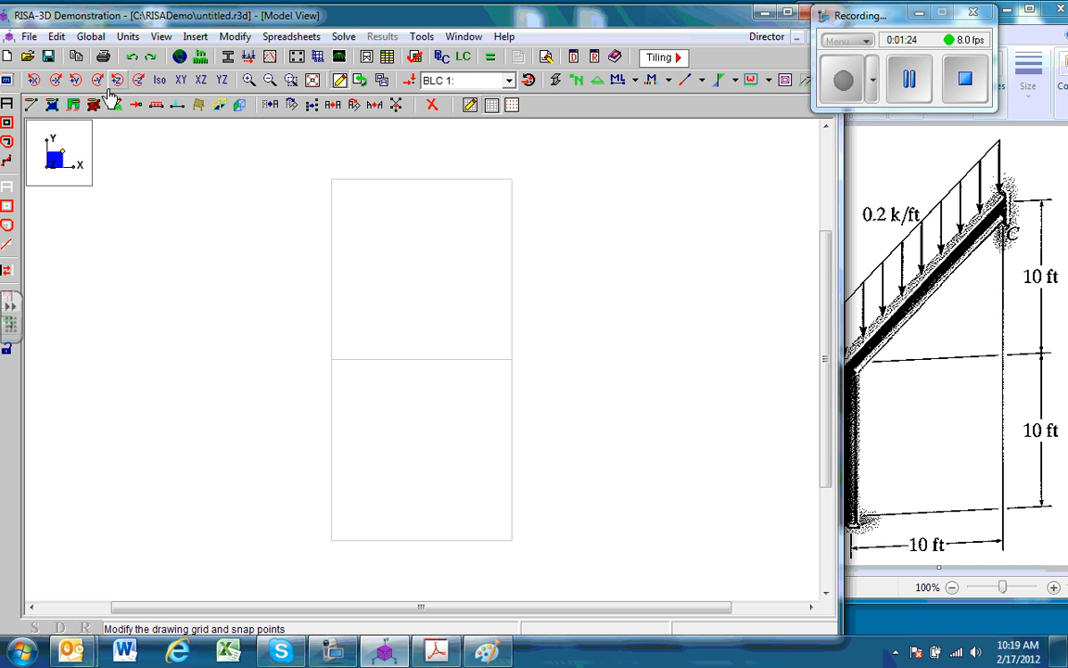
{"action": "left_click", "coordinate": [31, 104]}
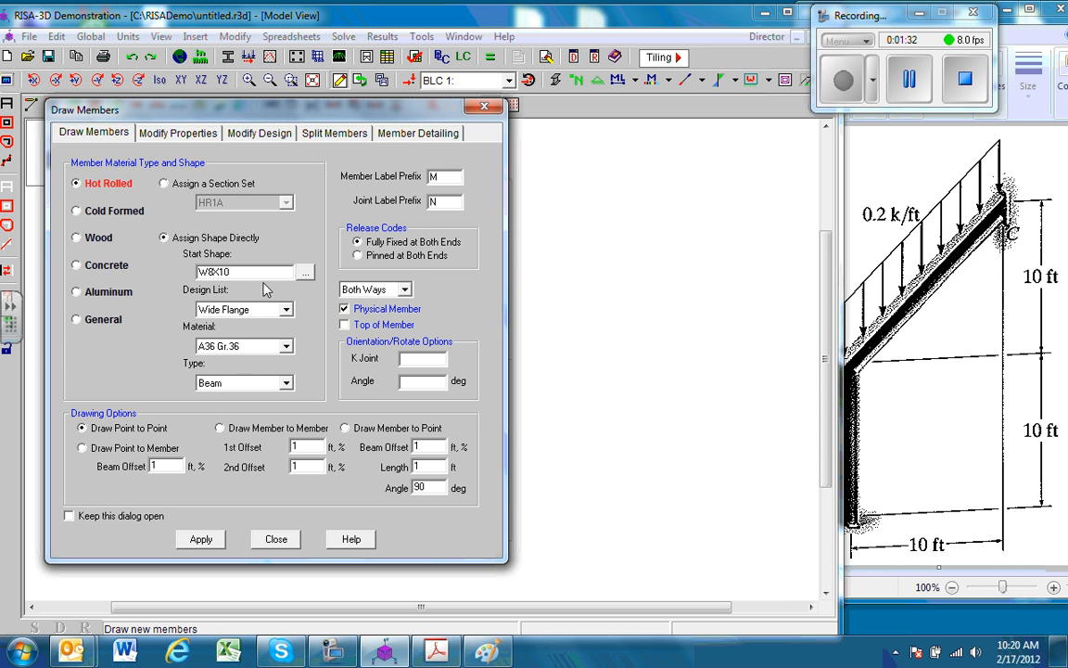
{"action": "left_click", "coordinate": [202, 541]}
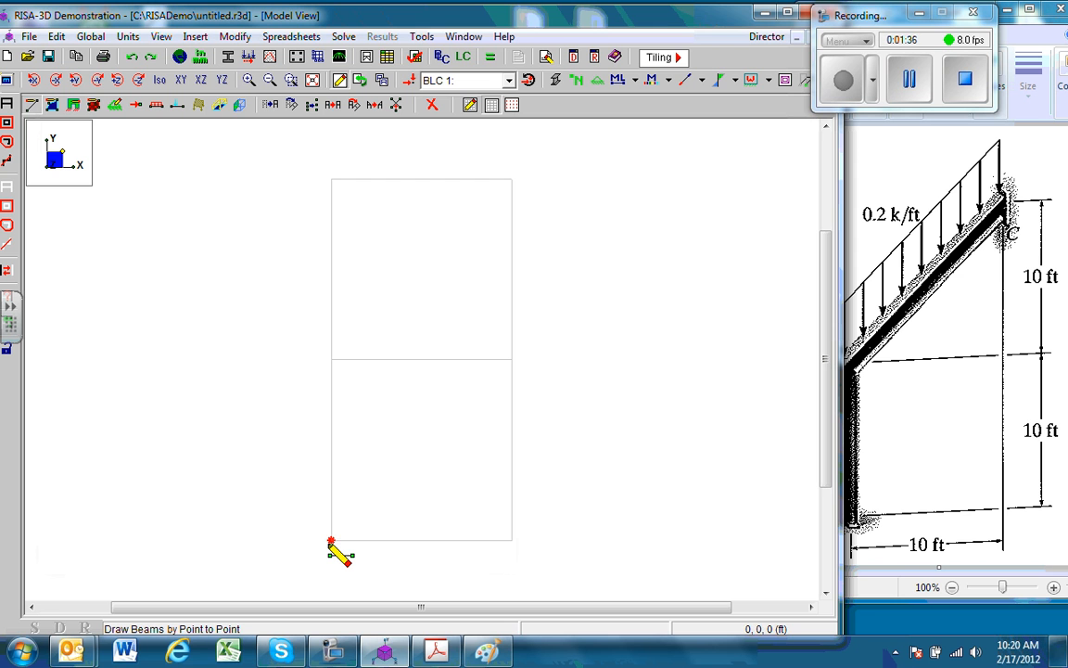
{"action": "left_click", "coordinate": [332, 360]}
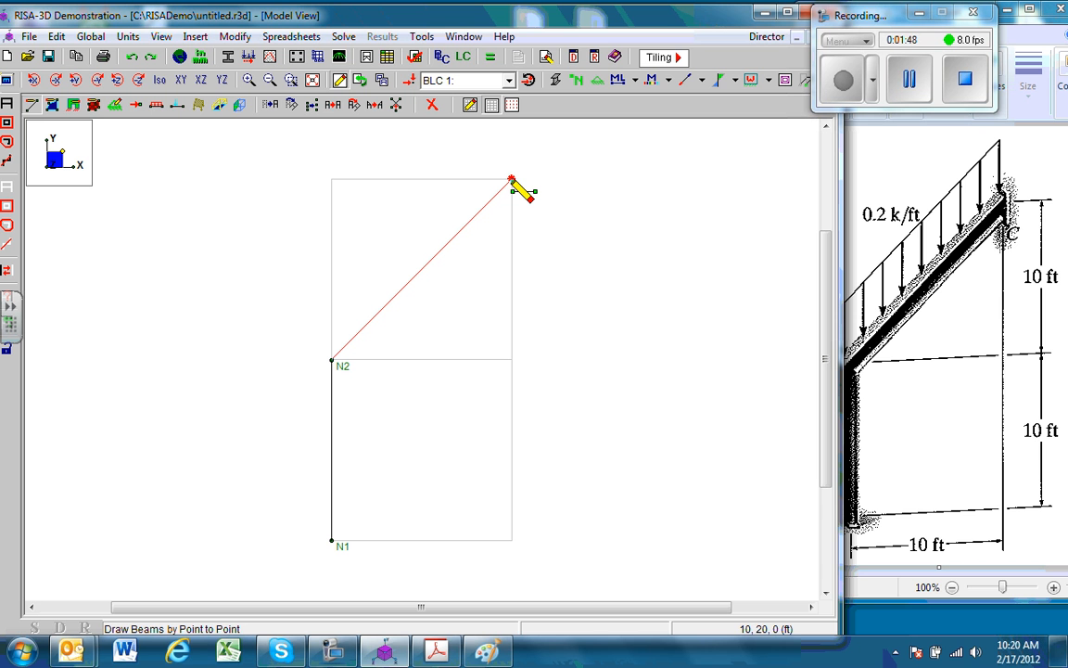
{"action": "left_click", "coordinate": [511, 178]}
{"action": "left_click_drag", "start_coordinate": [612, 28], "coordinate": [575, 26]}
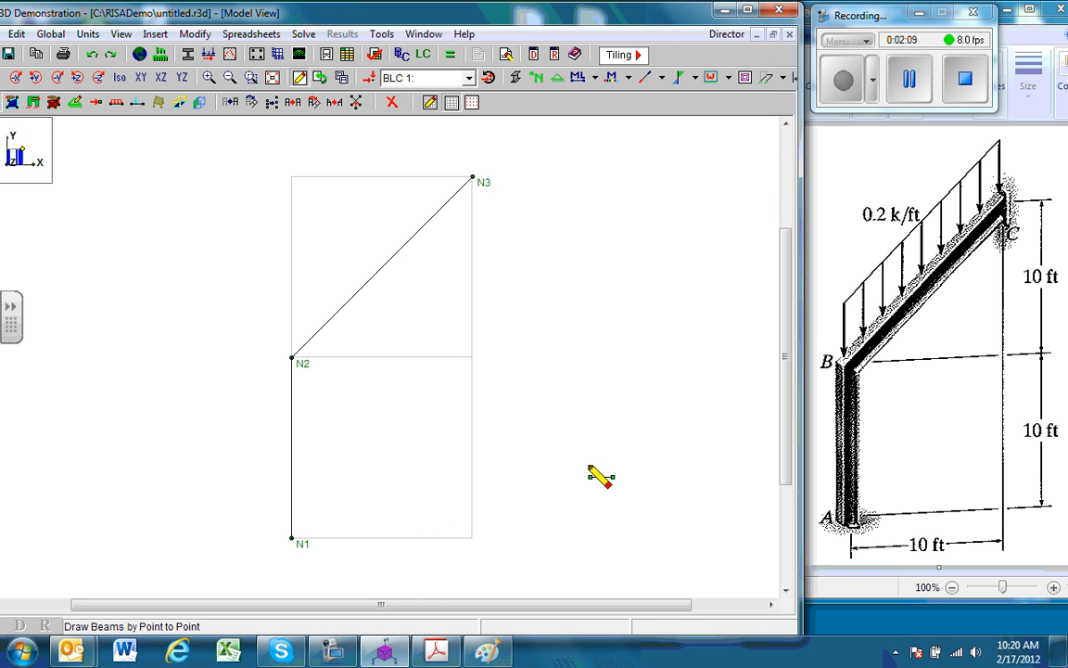
- Apply a pinned boundary condition to joint N1, with Z Translation, X Rotation and Y Rotation set to Fixed
{"action": "left_click", "coordinate": [76, 104]}
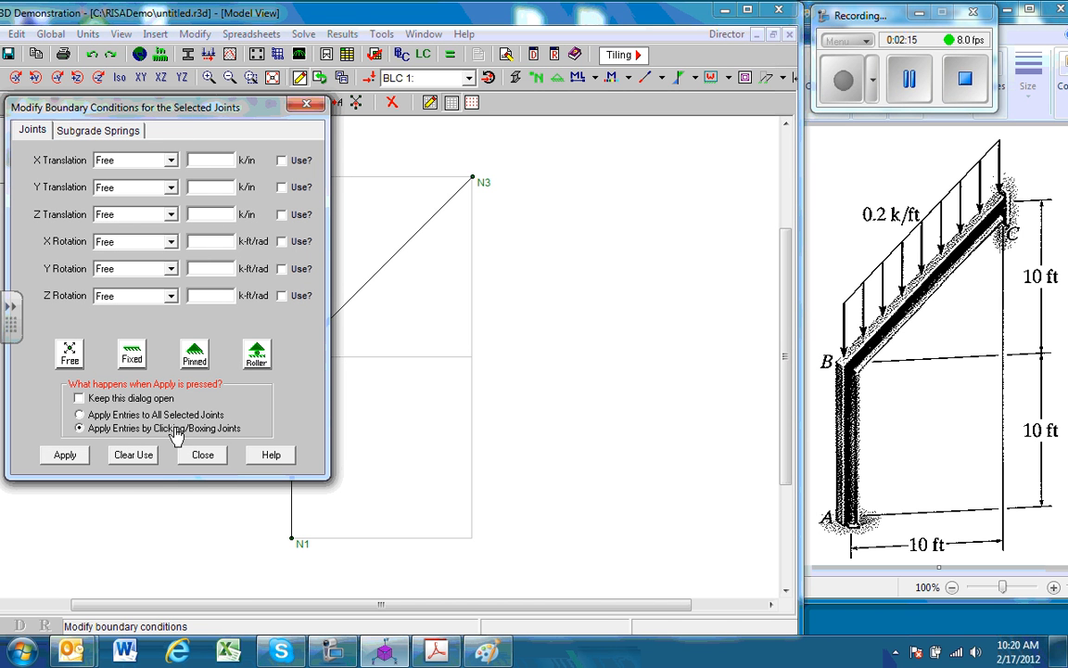
{"action": "left_click", "coordinate": [194, 357]}
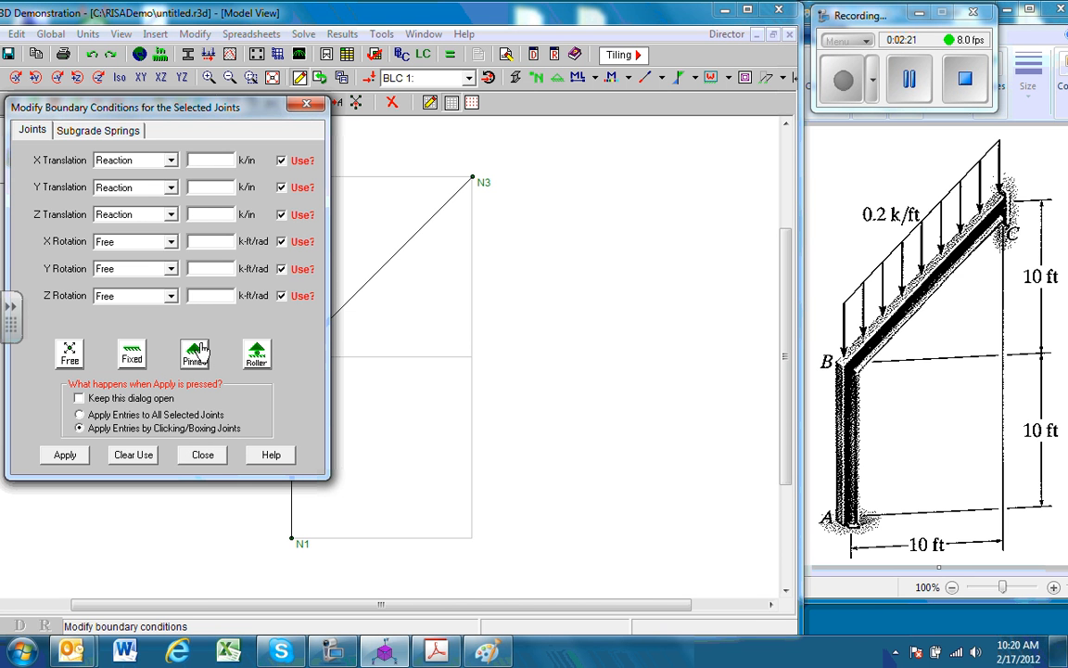
{"action": "left_click", "coordinate": [171, 215]}
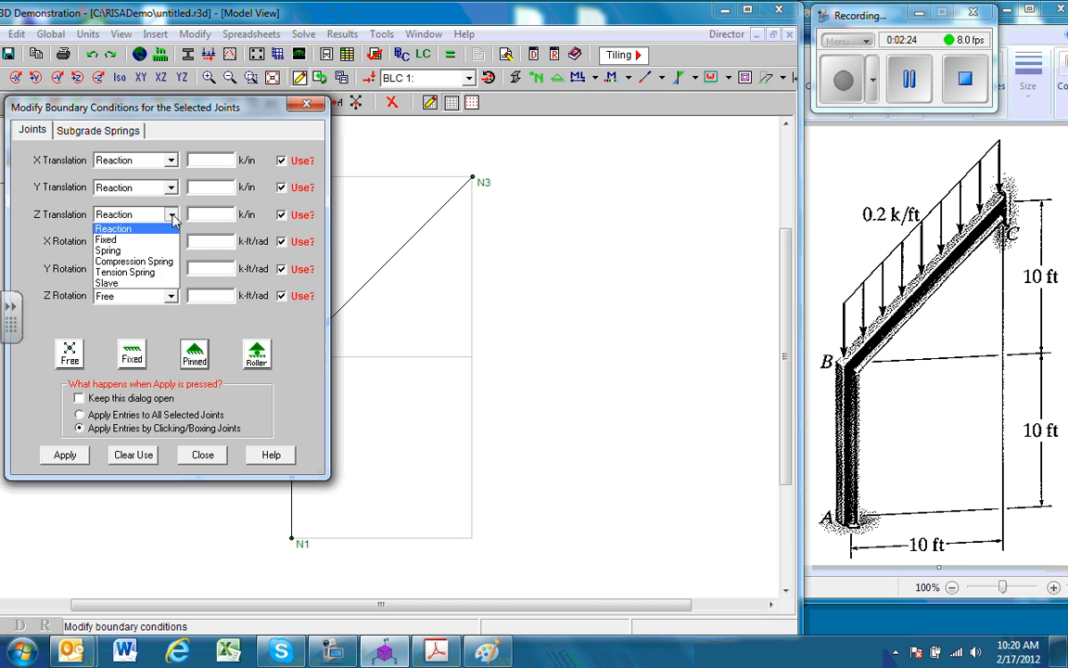
{"action": "left_click", "coordinate": [157, 249]}
{"action": "left_click", "coordinate": [170, 242]}
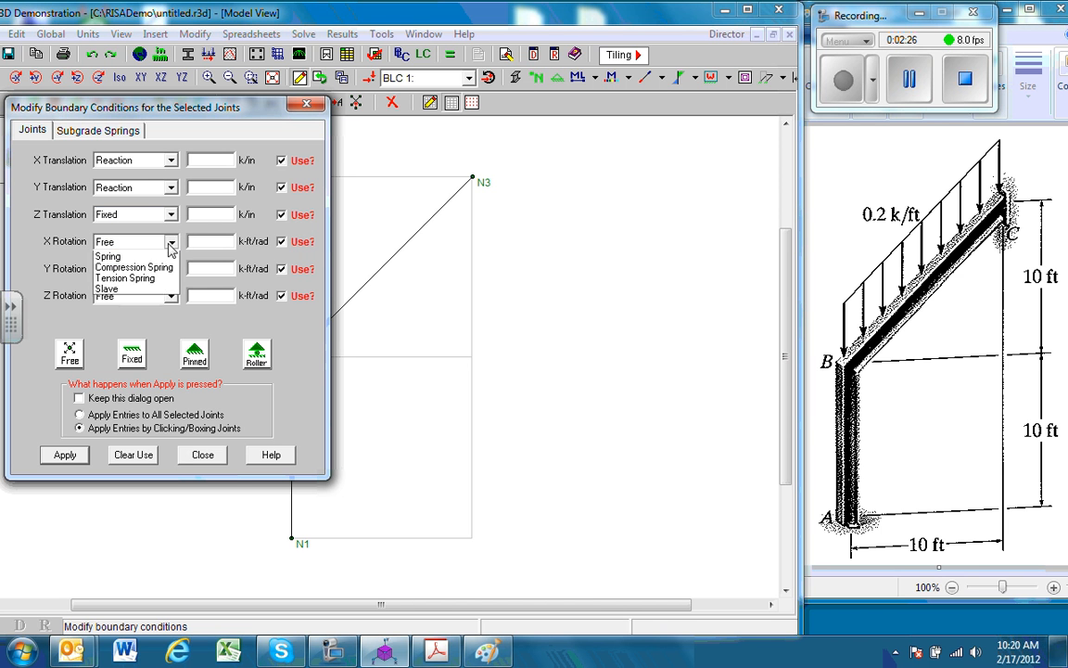
{"action": "left_click", "coordinate": [141, 271]}
{"action": "left_click", "coordinate": [171, 268]}
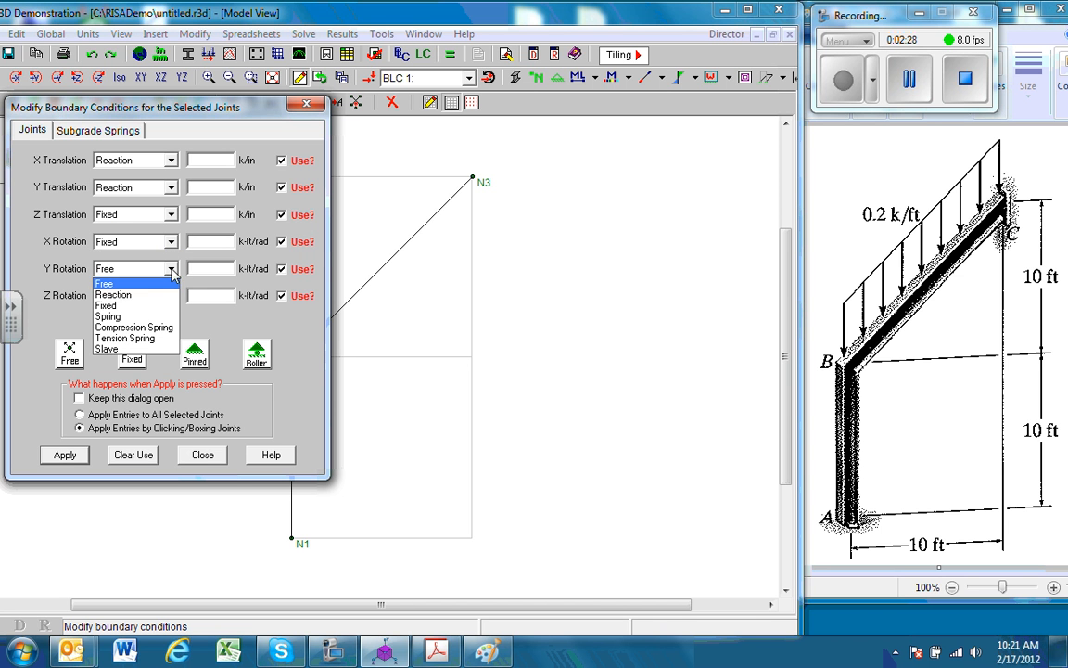
{"action": "left_click", "coordinate": [149, 306]}
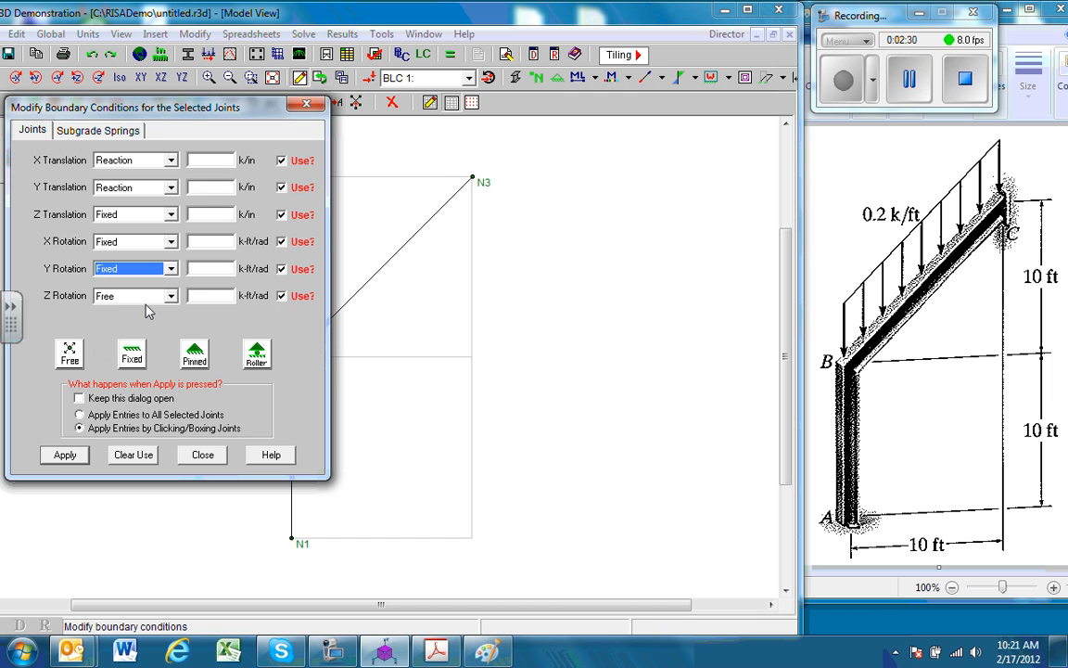
{"action": "left_click", "coordinate": [65, 454]}
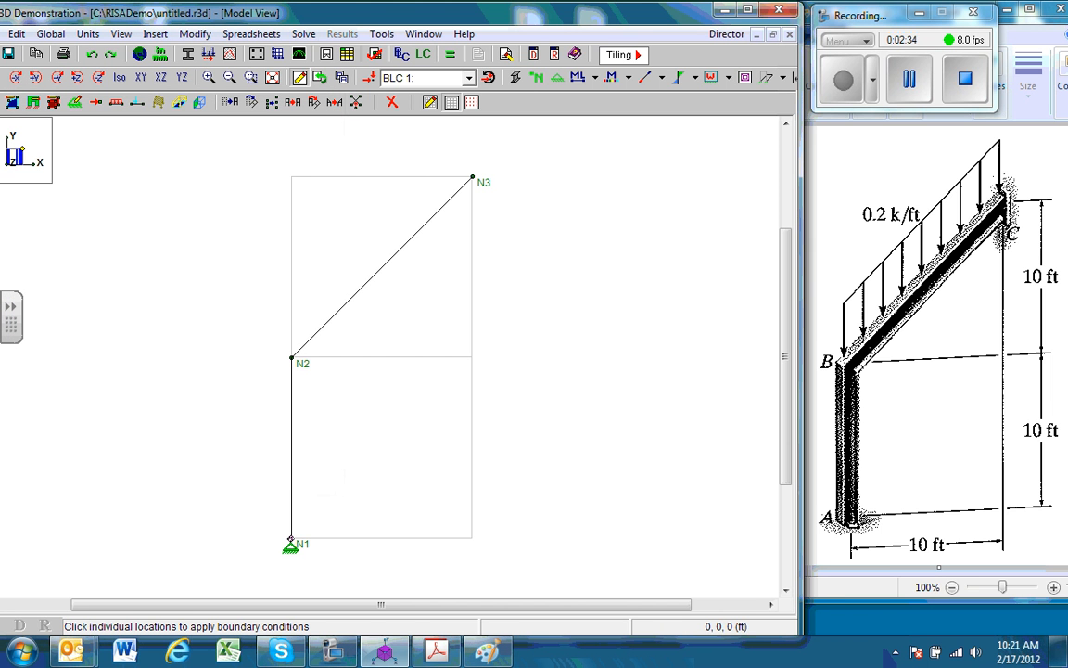
{"action": "left_click", "coordinate": [291, 542]}
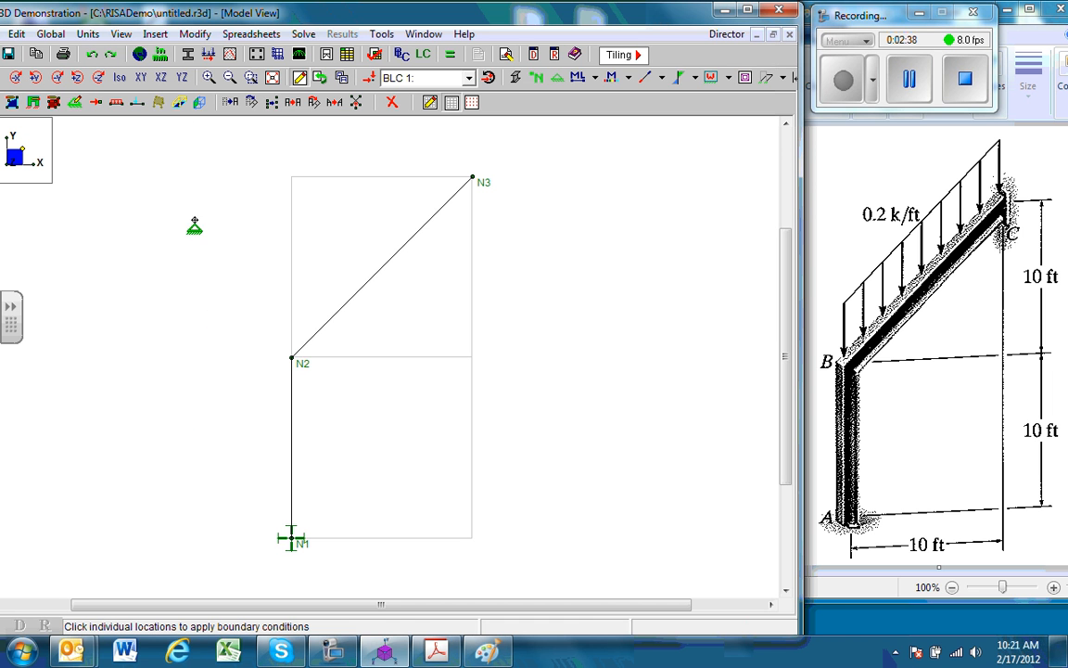
- Set Y Translation to Free in the boundary conditions and apply them to joint N3 as a roller support
{"action": "left_click", "coordinate": [77, 105]}
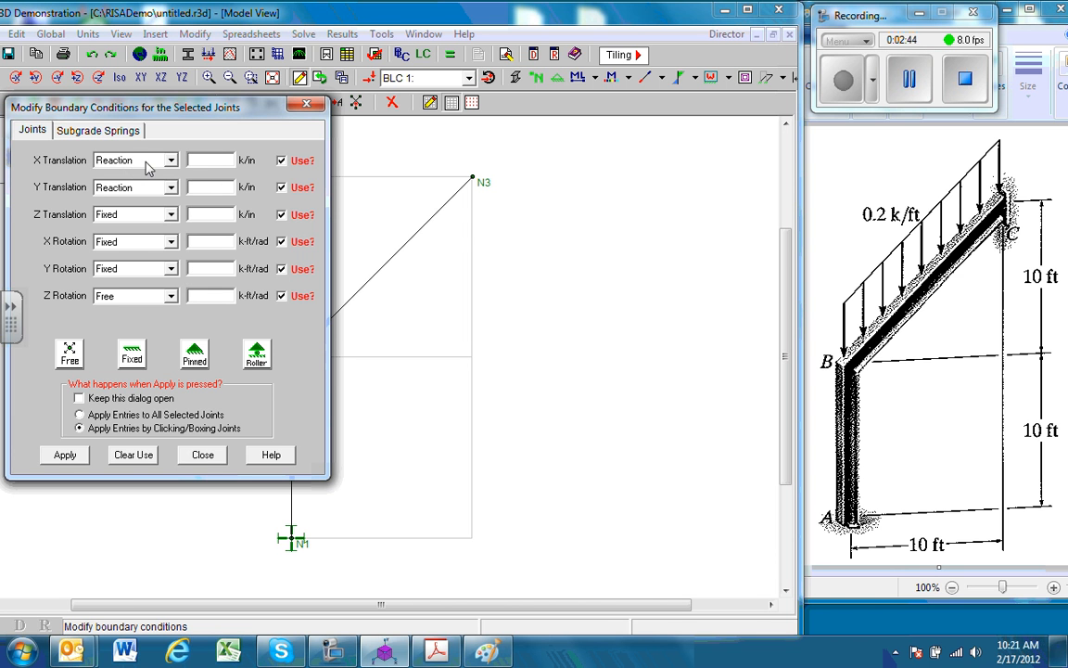
{"action": "left_click", "coordinate": [172, 189]}
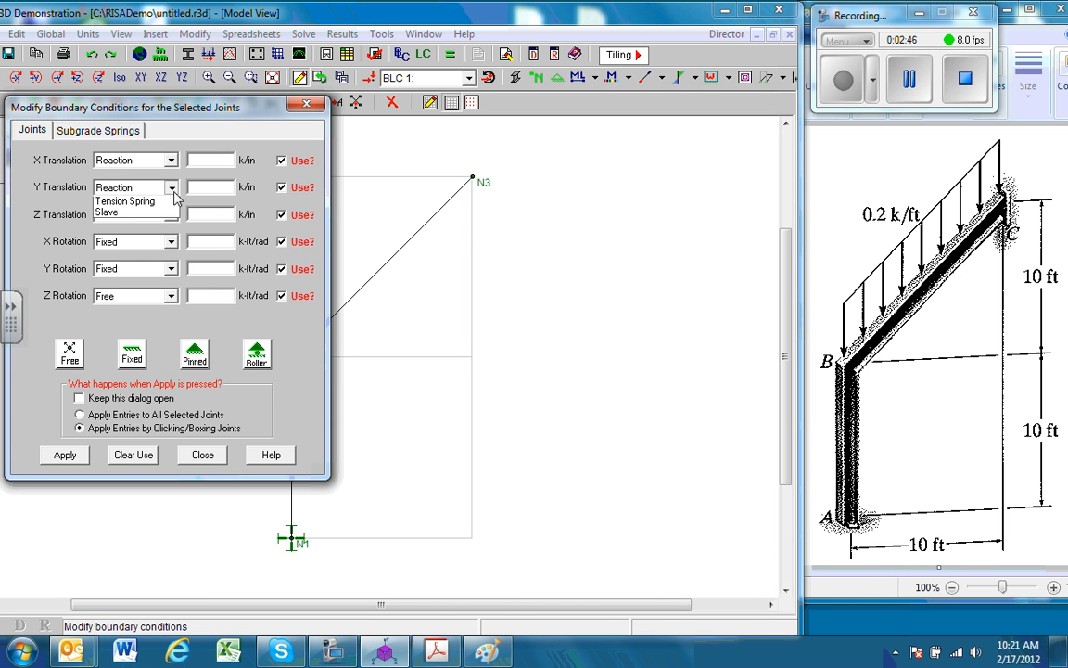
{"action": "left_click", "coordinate": [145, 203]}
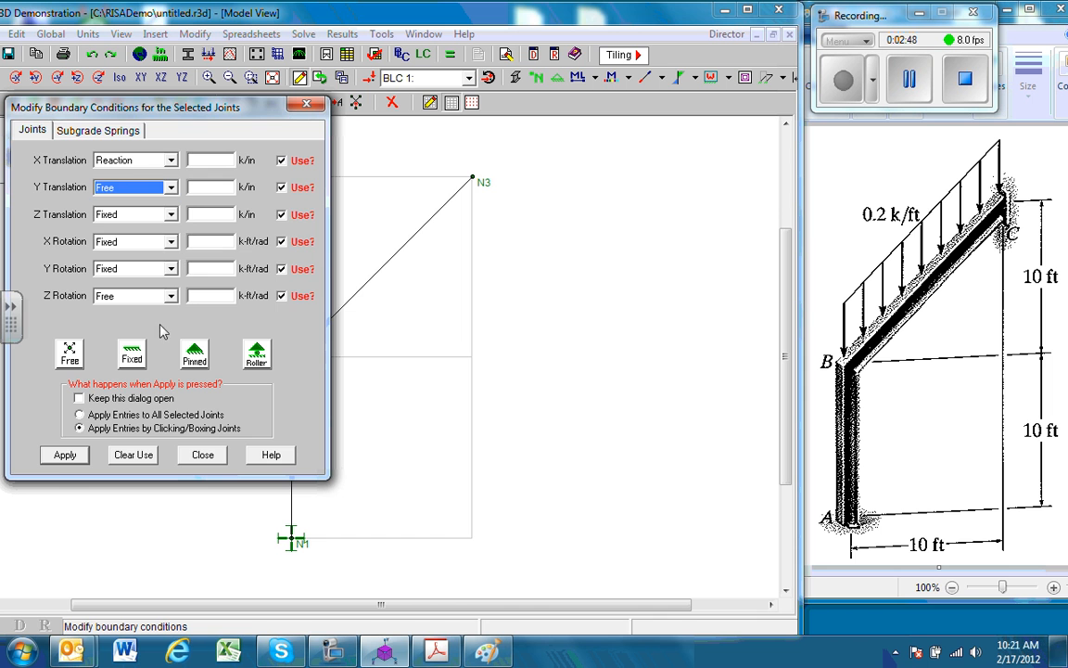
{"action": "left_click", "coordinate": [65, 455]}
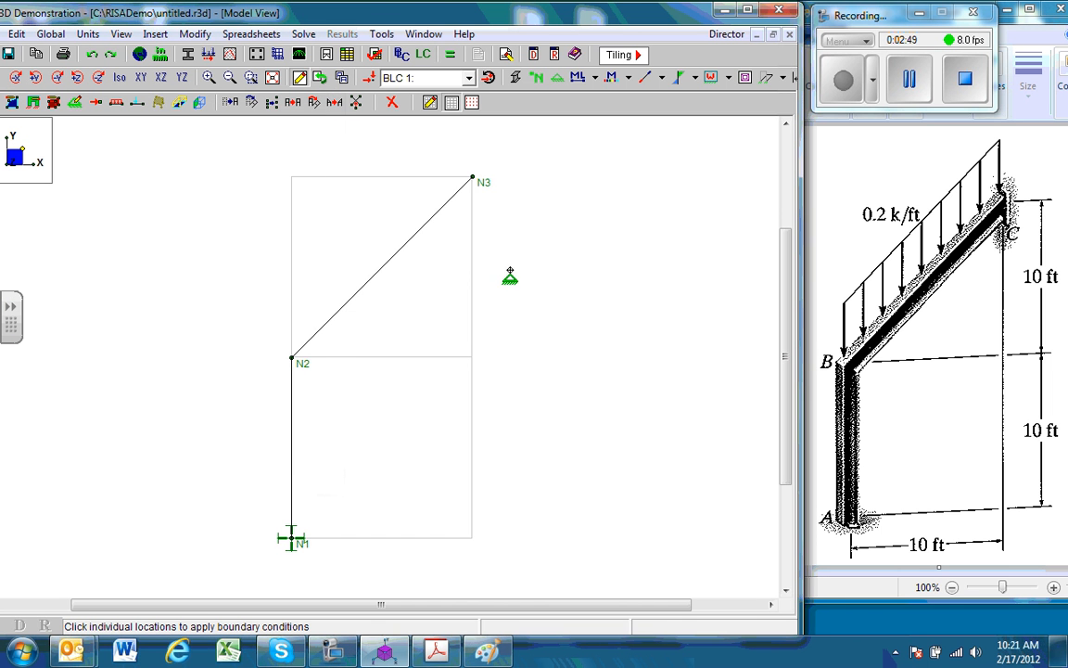
{"action": "left_click", "coordinate": [472, 177]}
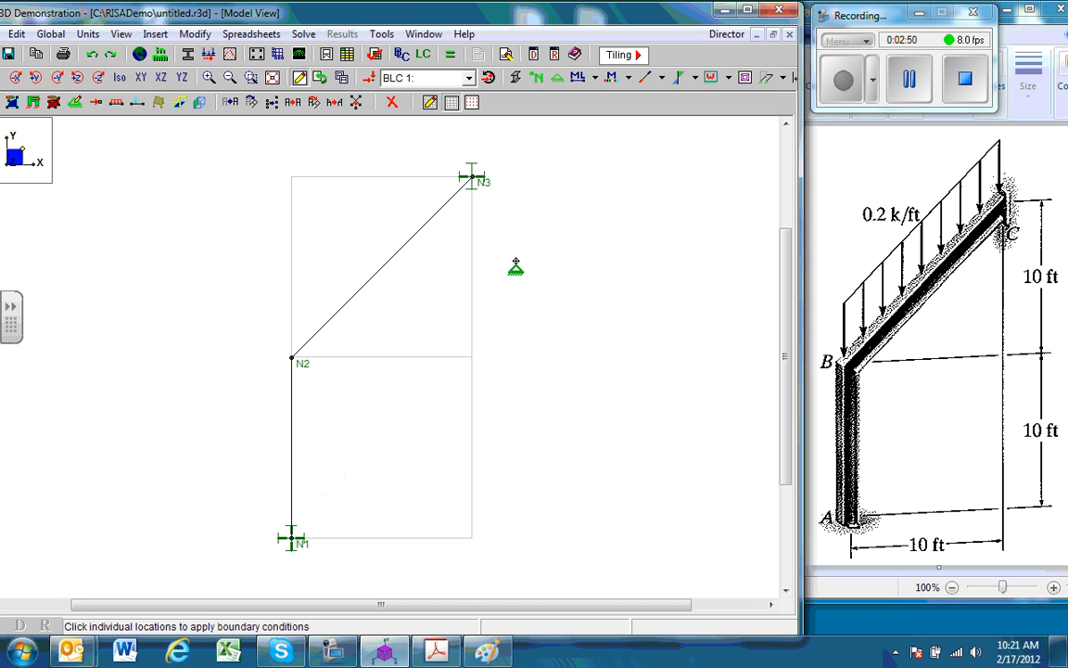
- Set X Translation to Free as well and apply these boundary conditions to joint N2
{"action": "left_click", "coordinate": [75, 104]}
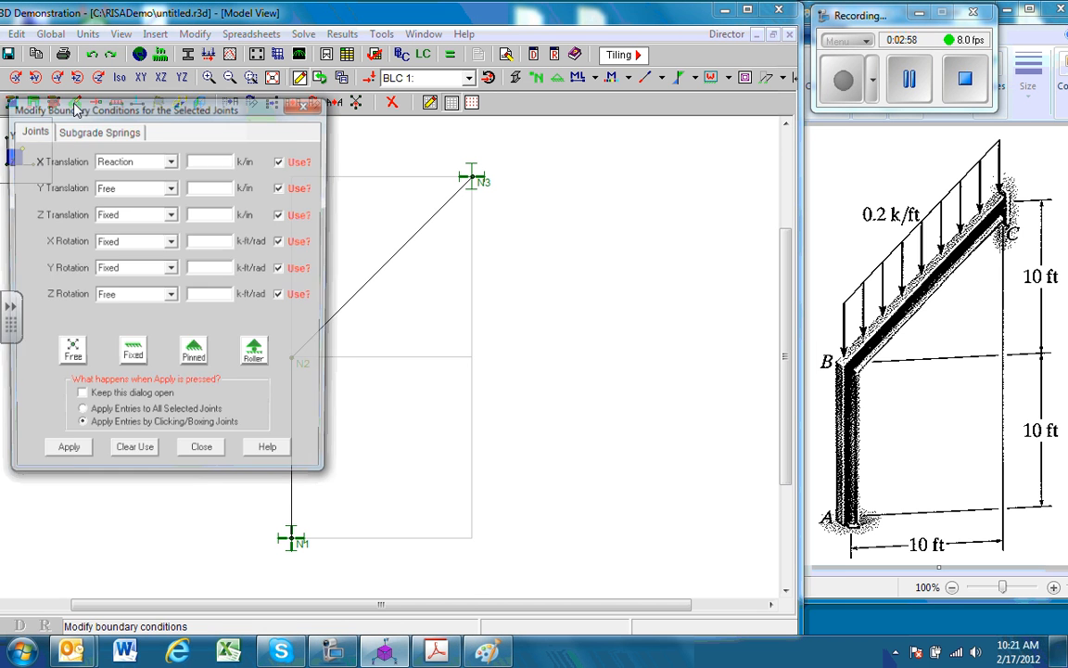
{"action": "left_click", "coordinate": [160, 161]}
{"action": "left_click", "coordinate": [130, 173]}
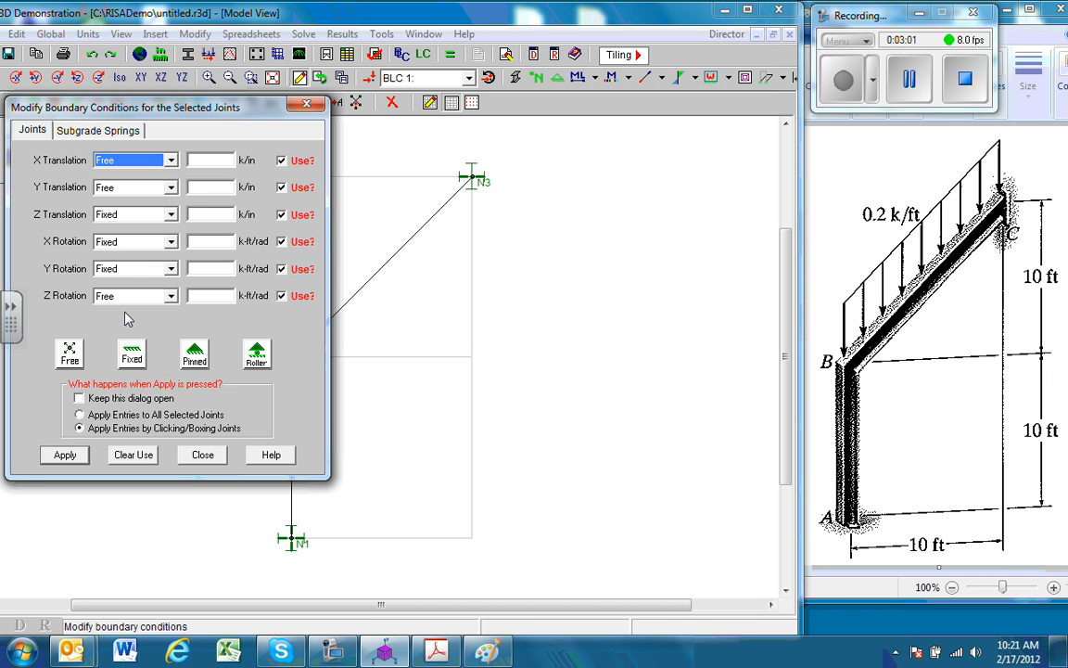
{"action": "left_click", "coordinate": [66, 454]}
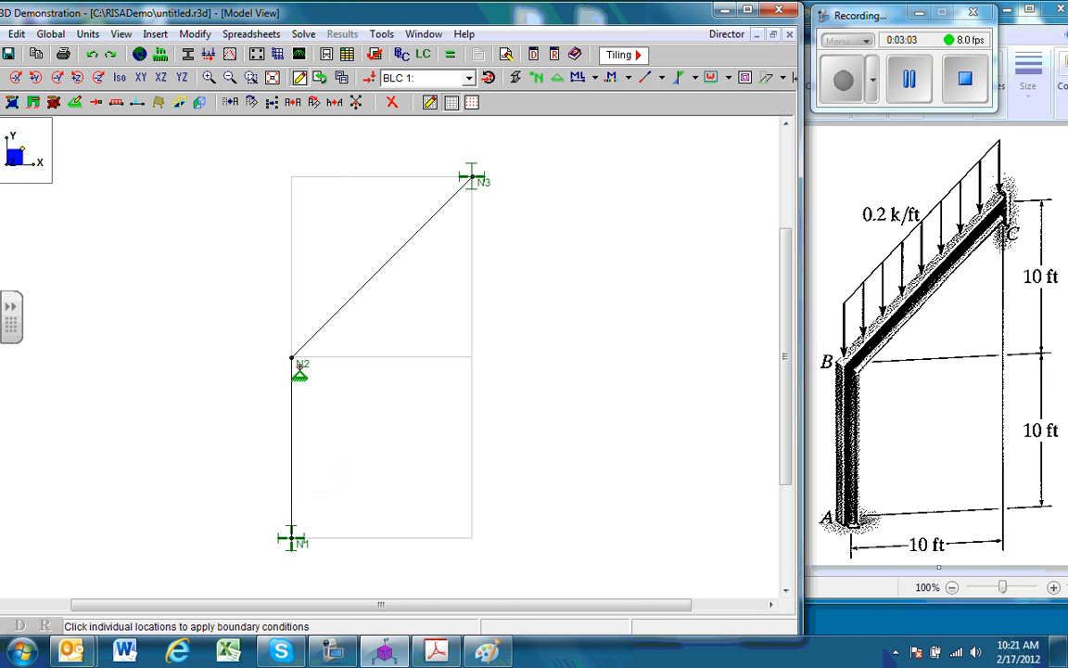
{"action": "left_click", "coordinate": [292, 358]}
{"action": "key", "text": "Escape"}
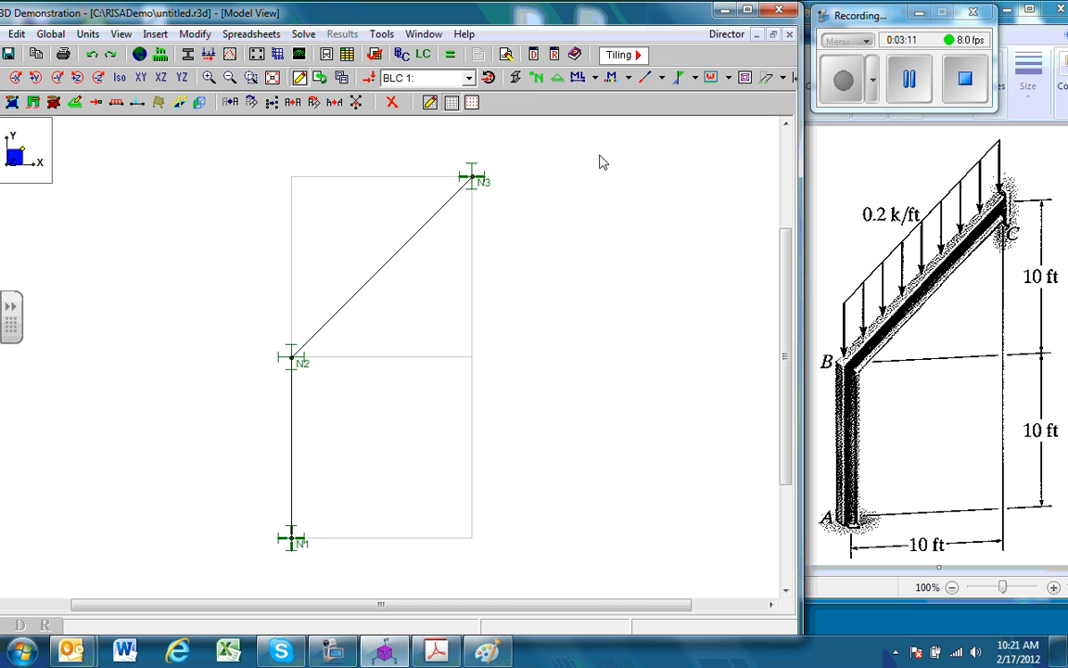
- Relabel joints N1, N2 and N3 as A, B and C in the Joint Coordinates spreadsheet
{"action": "left_click", "coordinate": [535, 57]}
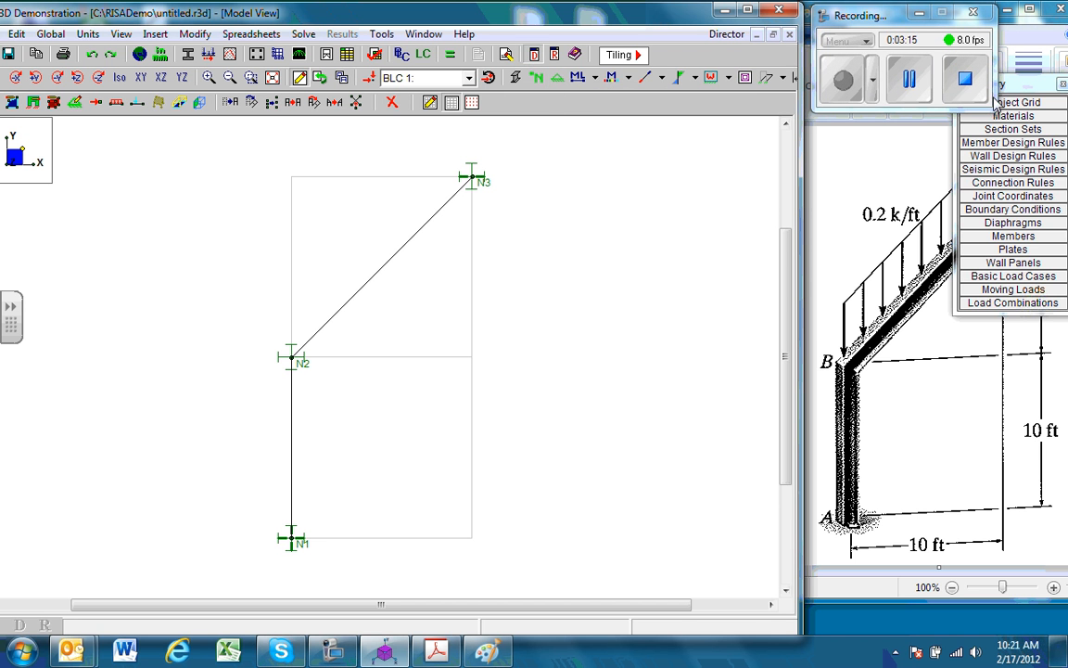
{"action": "left_click_drag", "start_coordinate": [1013, 104], "coordinate": [689, 161]}
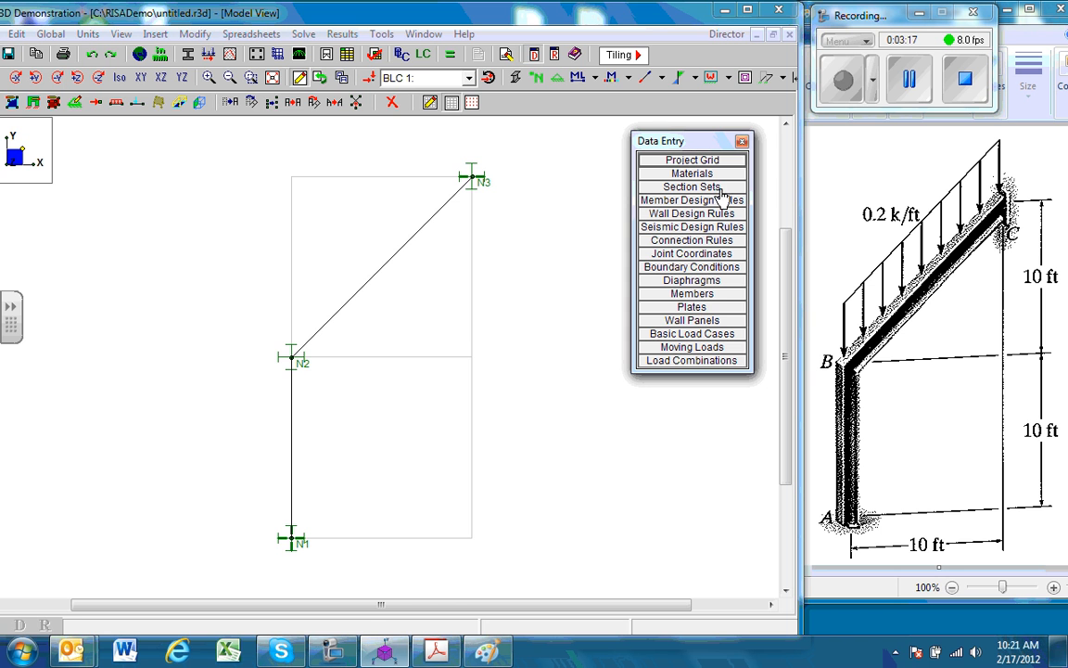
{"action": "left_click", "coordinate": [697, 259]}
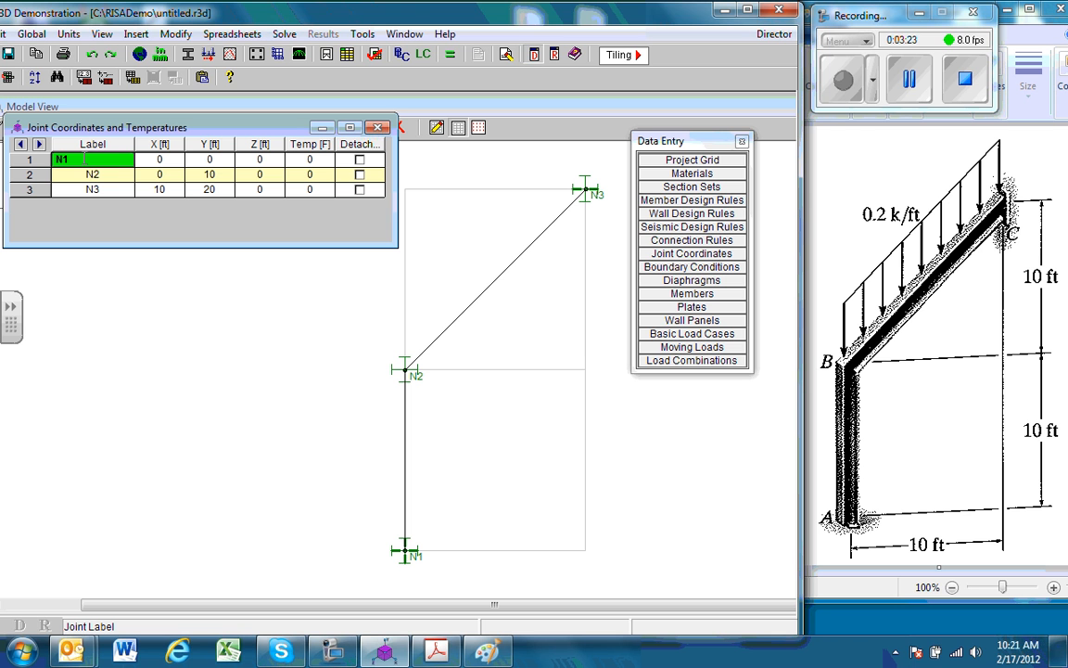
{"action": "type", "text": "A"}
{"action": "left_click", "coordinate": [112, 179]}
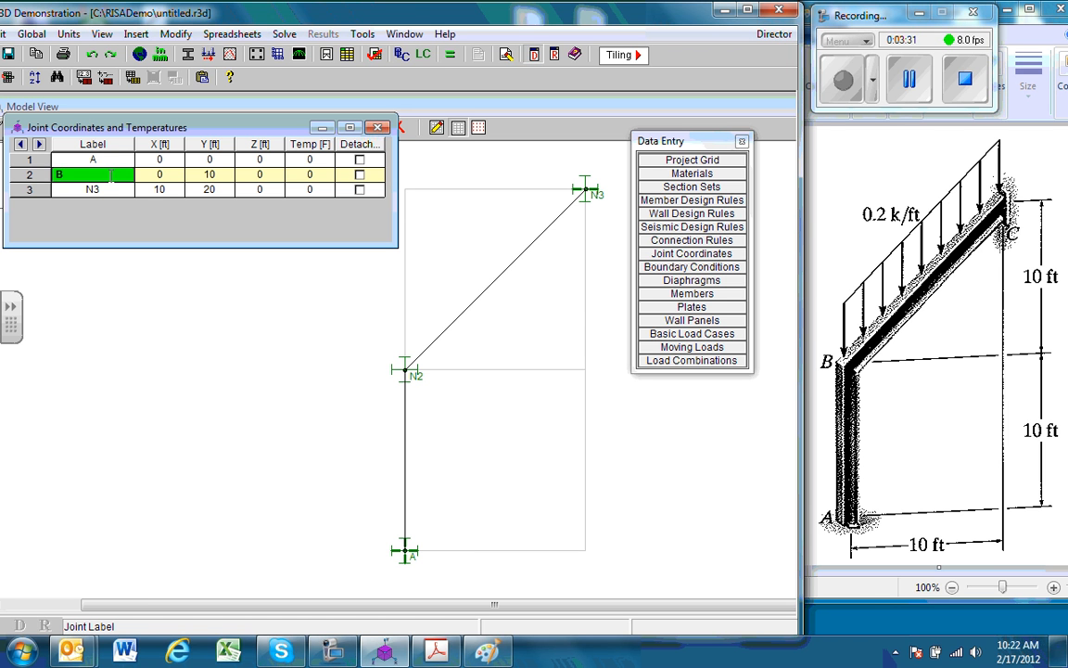
{"action": "left_click", "coordinate": [112, 190]}
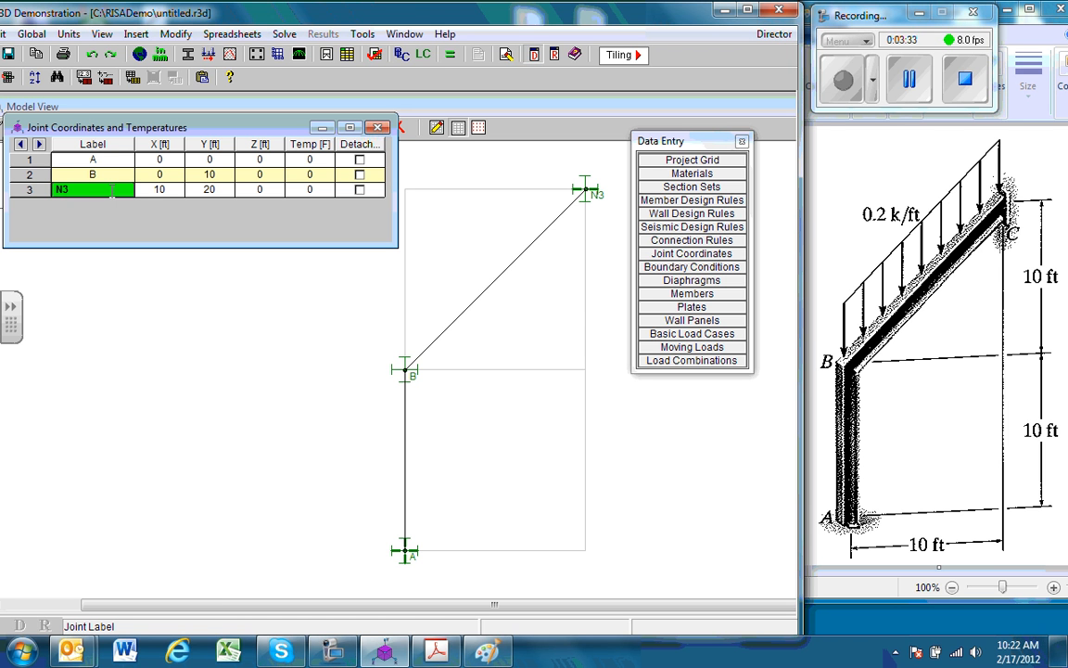
{"action": "type", "text": "C"}
{"action": "left_click", "coordinate": [376, 127]}
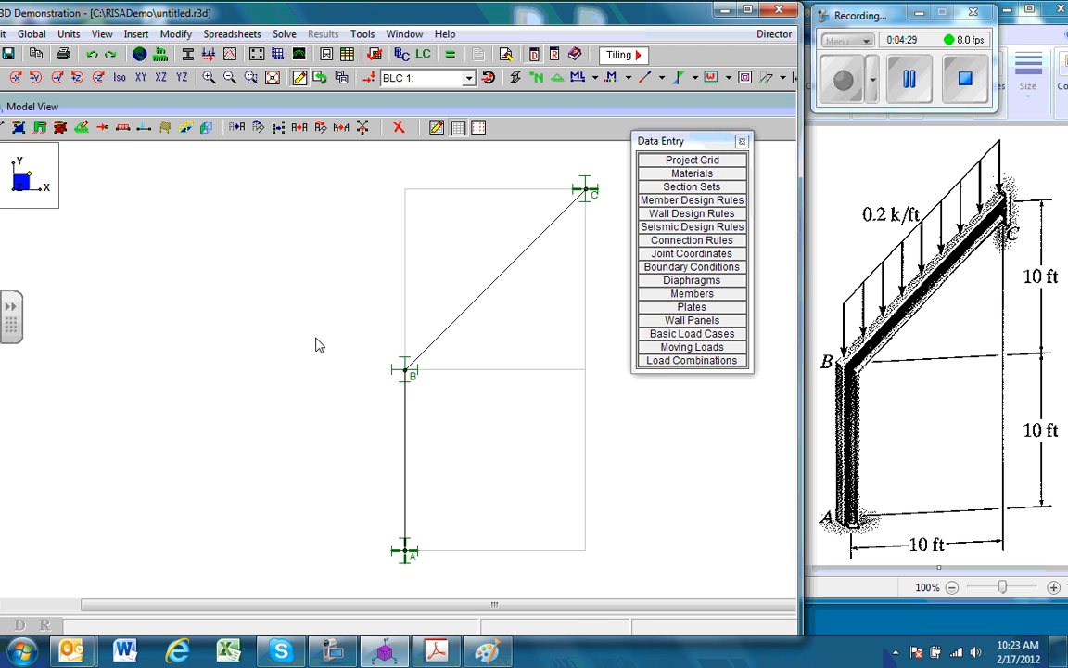
- Start applying a member distributed load with its direction set to PY
{"action": "left_click", "coordinate": [123, 129]}
{"action": "left_click_drag", "start_coordinate": [229, 138], "coordinate": [307, 200]}
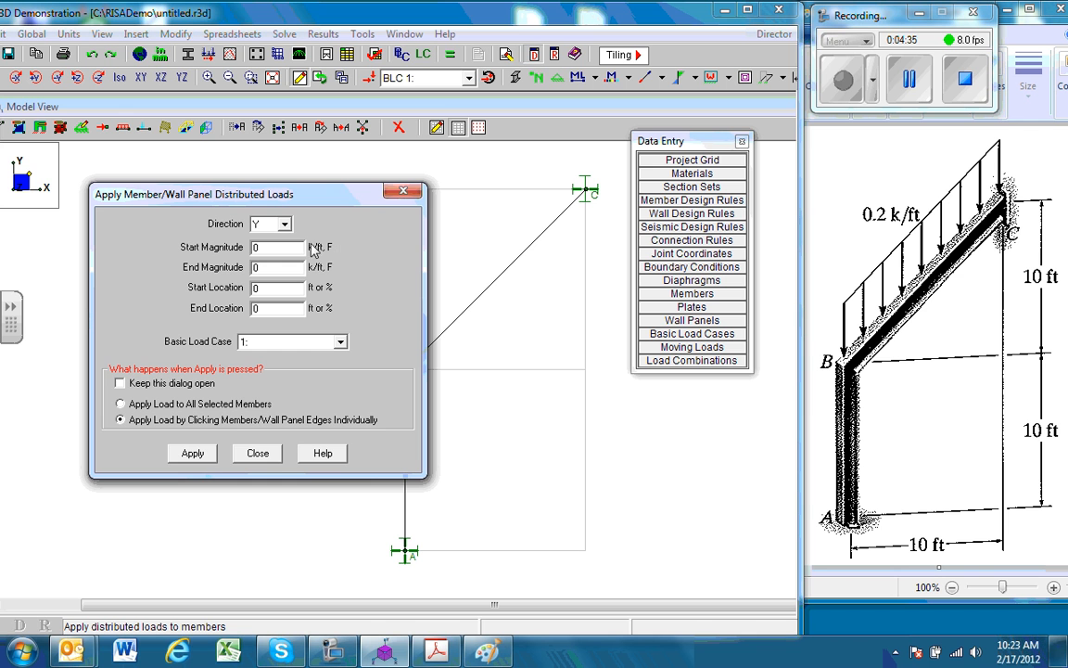
{"action": "left_click", "coordinate": [269, 224]}
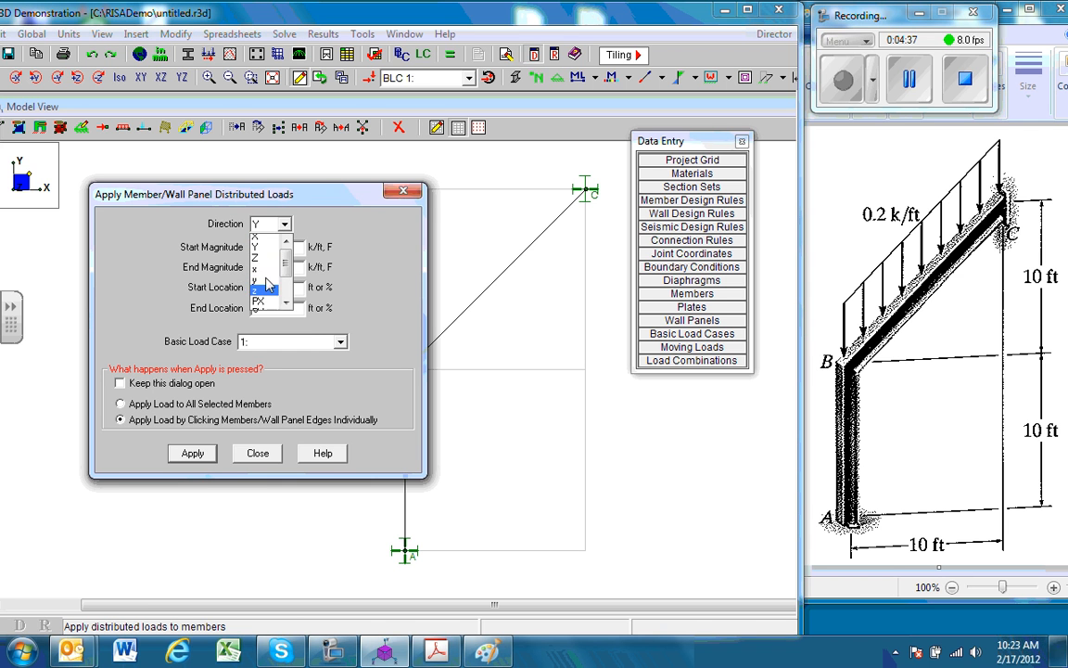
{"action": "scroll", "coordinate": [268, 260], "scroll_direction": "up", "scroll_amount": 1}
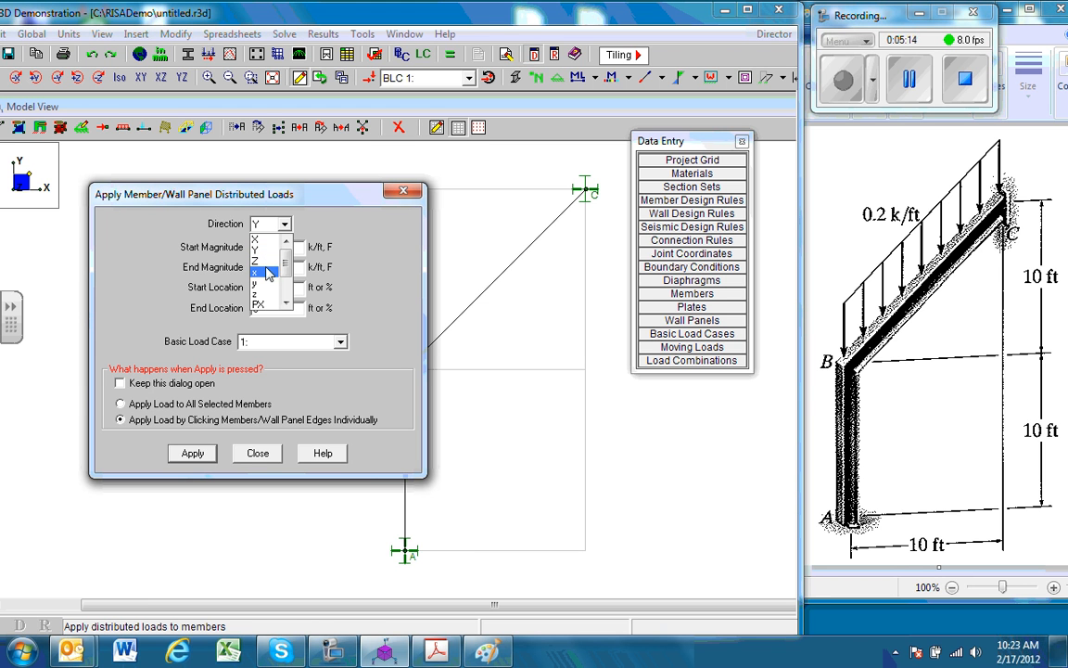
{"action": "left_click_drag", "start_coordinate": [286, 264], "coordinate": [285, 281]}
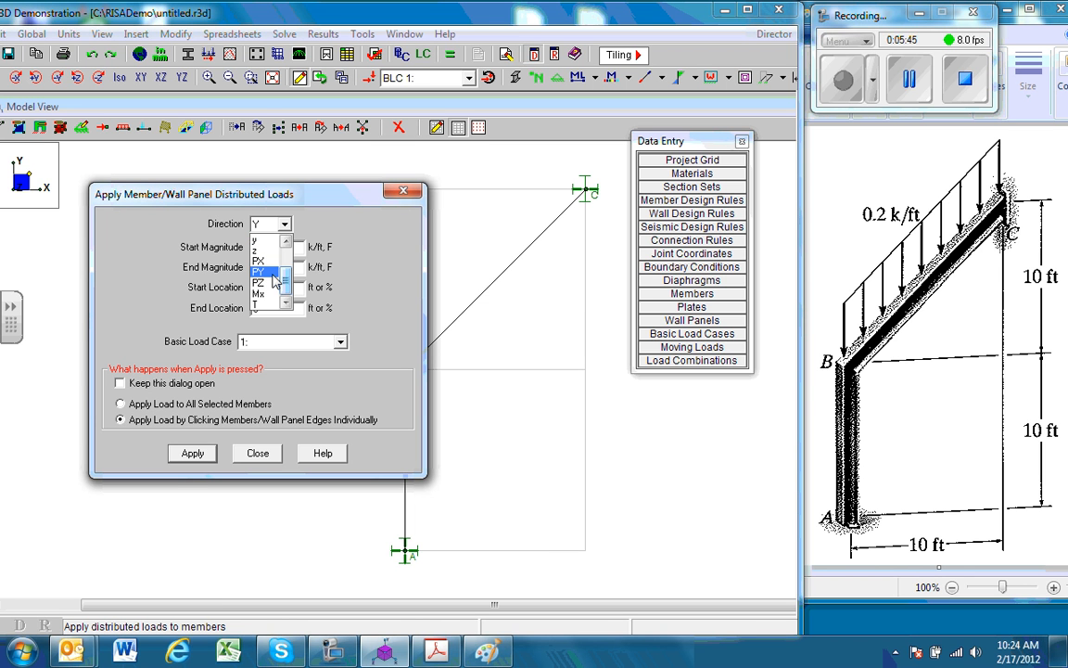
{"action": "left_click", "coordinate": [270, 274]}
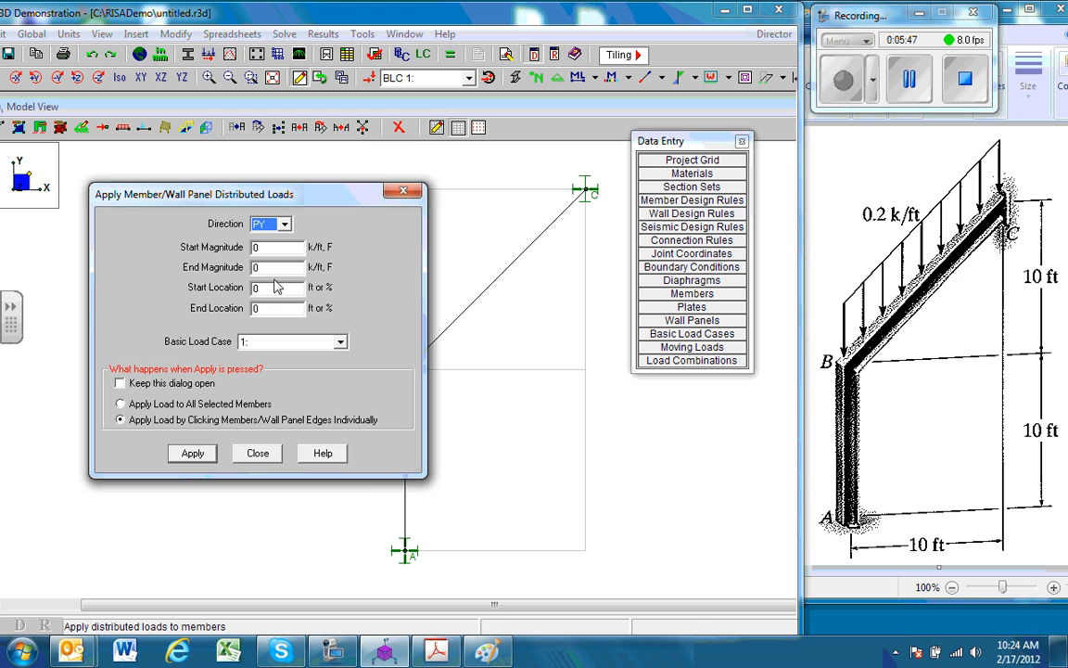
- Set the start and end magnitudes to -0.2 k/ft and apply the distributed load to inclined member BC
{"action": "left_click_drag", "start_coordinate": [282, 250], "coordinate": [232, 247]}
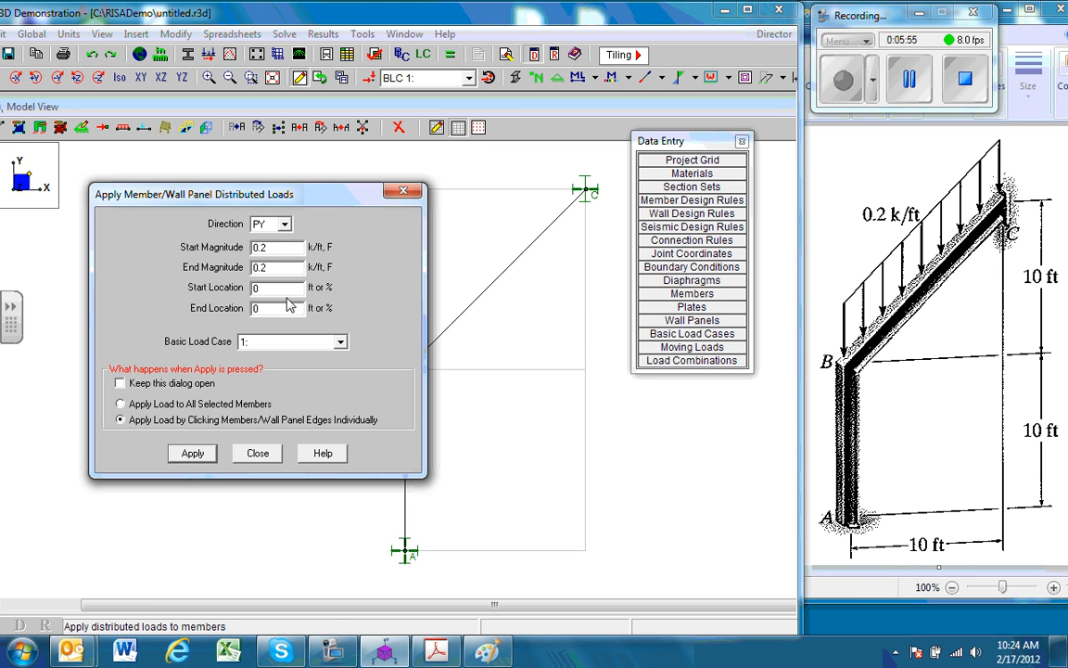
{"action": "type", "text": "-"}
{"action": "type", "text": ".2"}
{"action": "key", "text": "BackSpace"}
{"action": "key", "text": "BackSpace"}
{"action": "type", "text": "0.2"}
{"action": "left_click", "coordinate": [194, 456]}
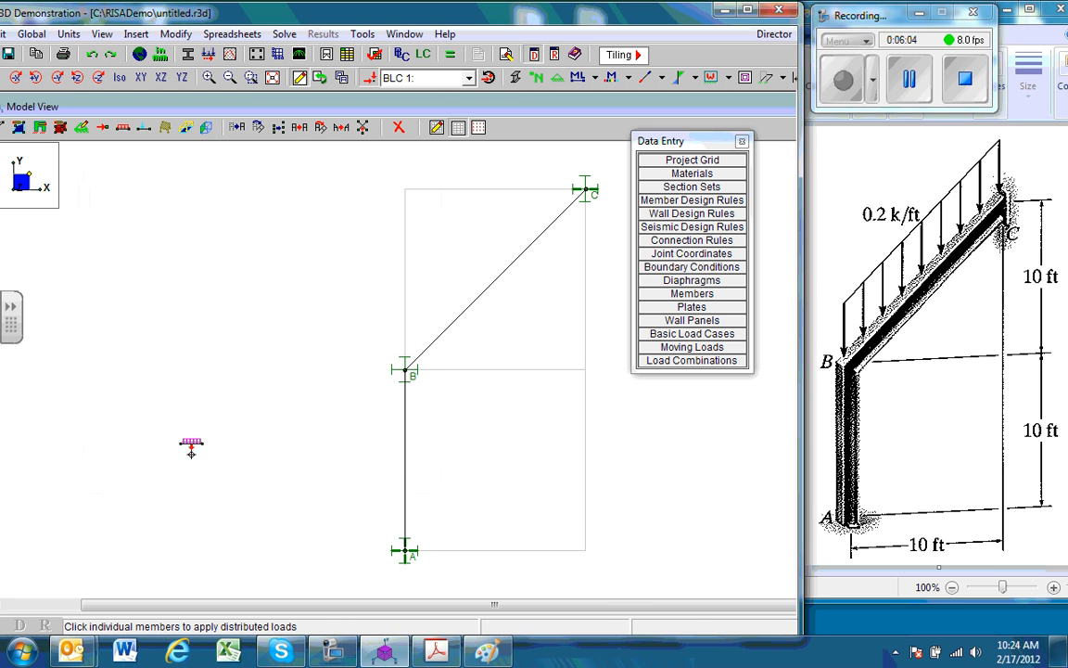
{"action": "left_click", "coordinate": [468, 289]}
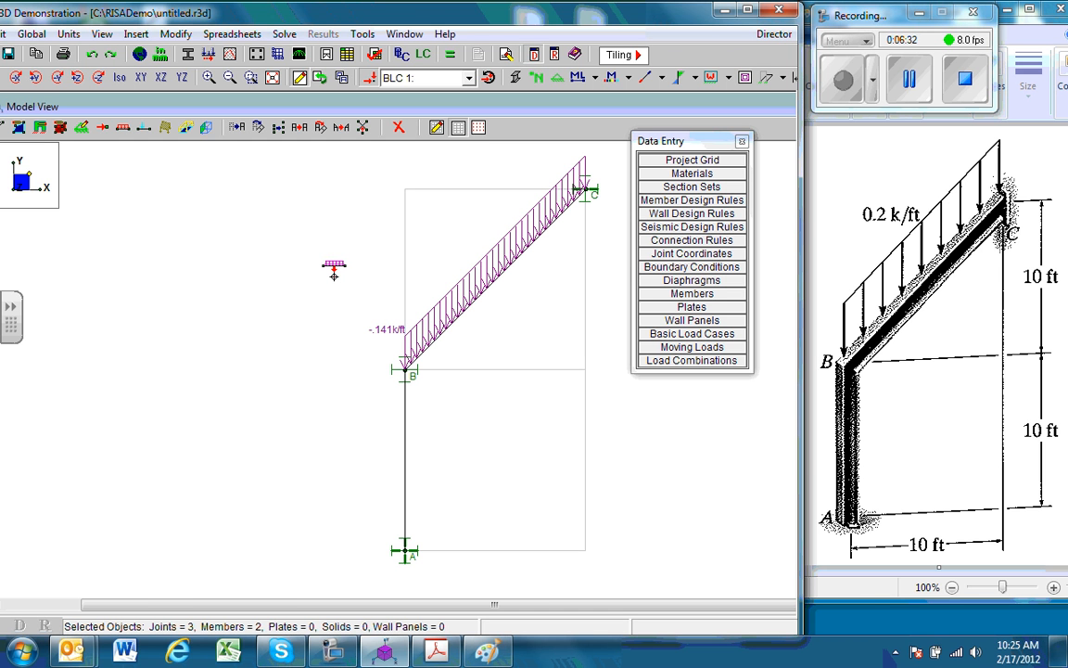
{"action": "right_click", "coordinate": [330, 265]}
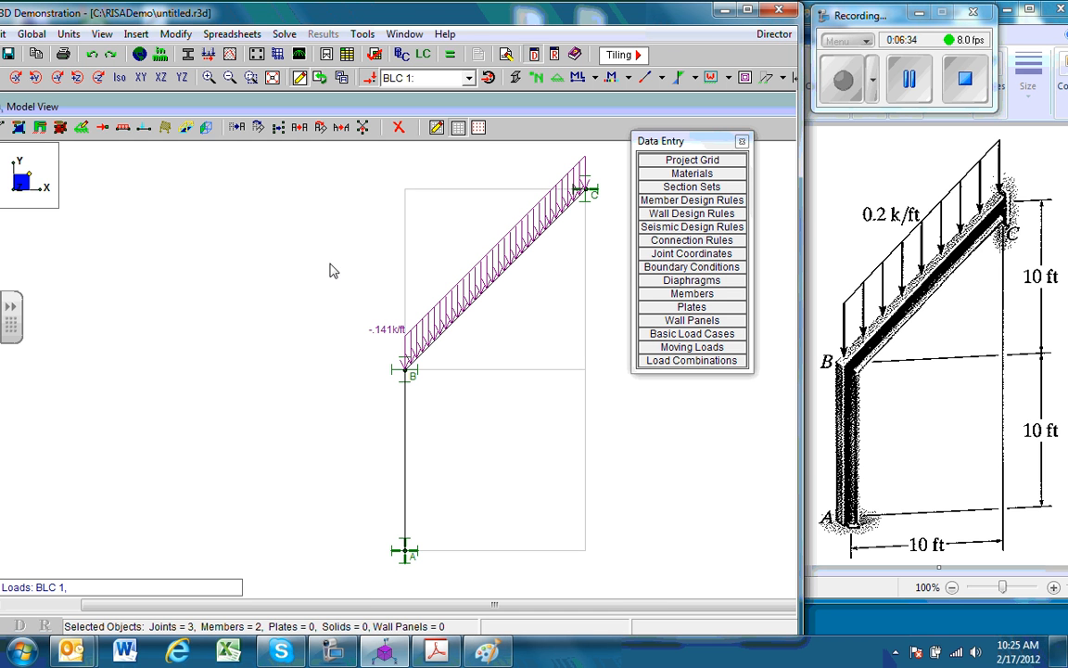
- Define load combination 1 using BLC 1 with a factor of 1, and close the combination spreadsheet and data entry list
{"action": "left_click", "coordinate": [423, 55]}
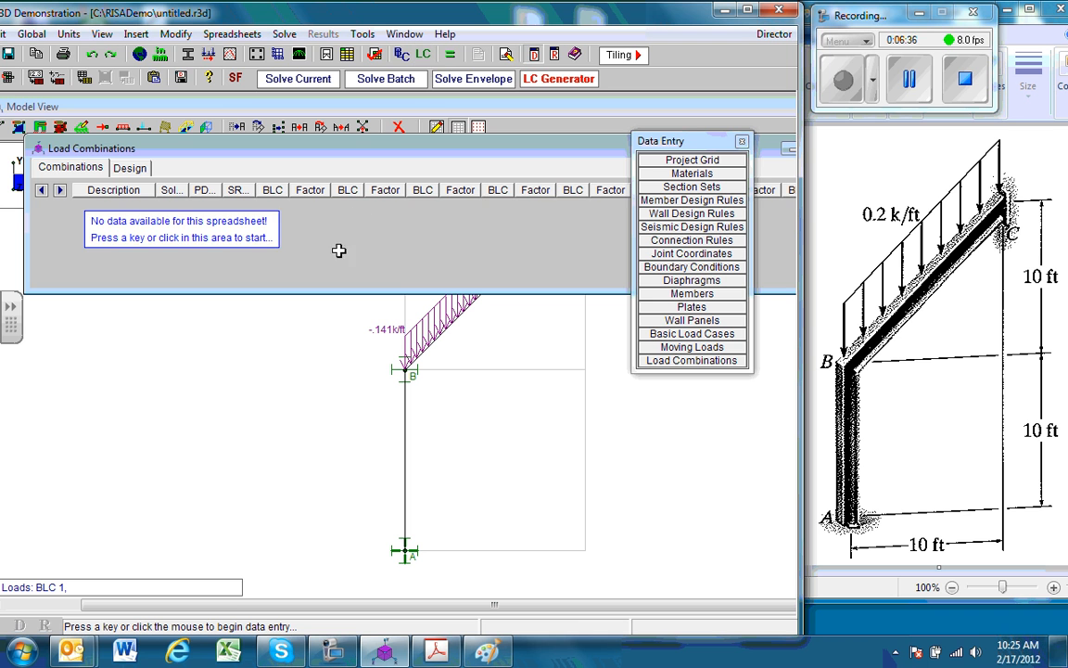
{"action": "left_click", "coordinate": [313, 235]}
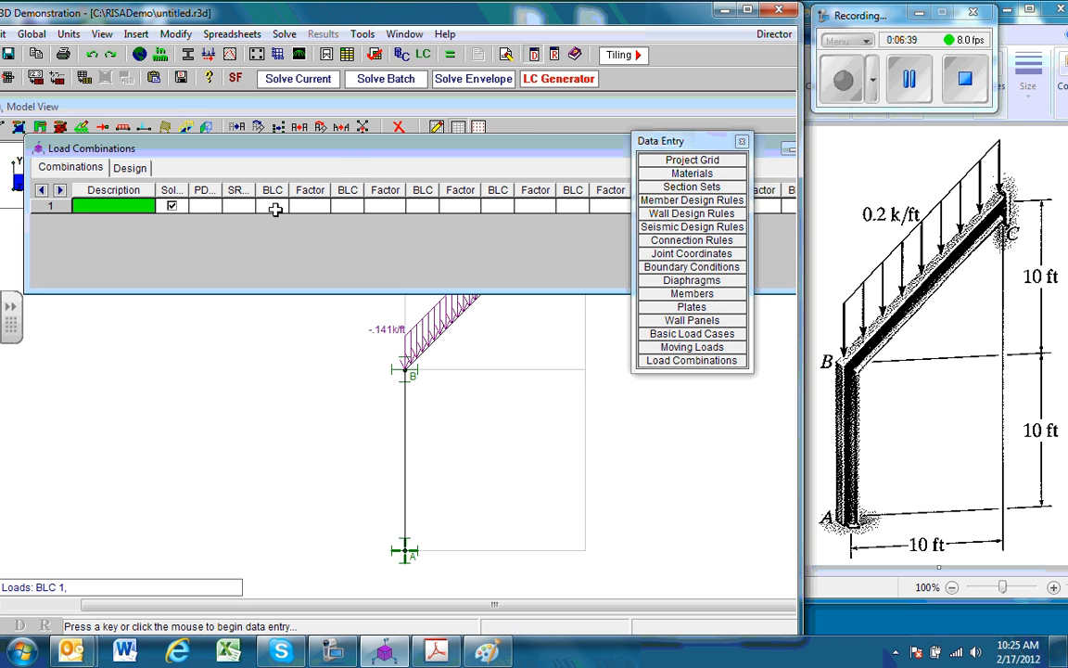
{"action": "left_click", "coordinate": [276, 210]}
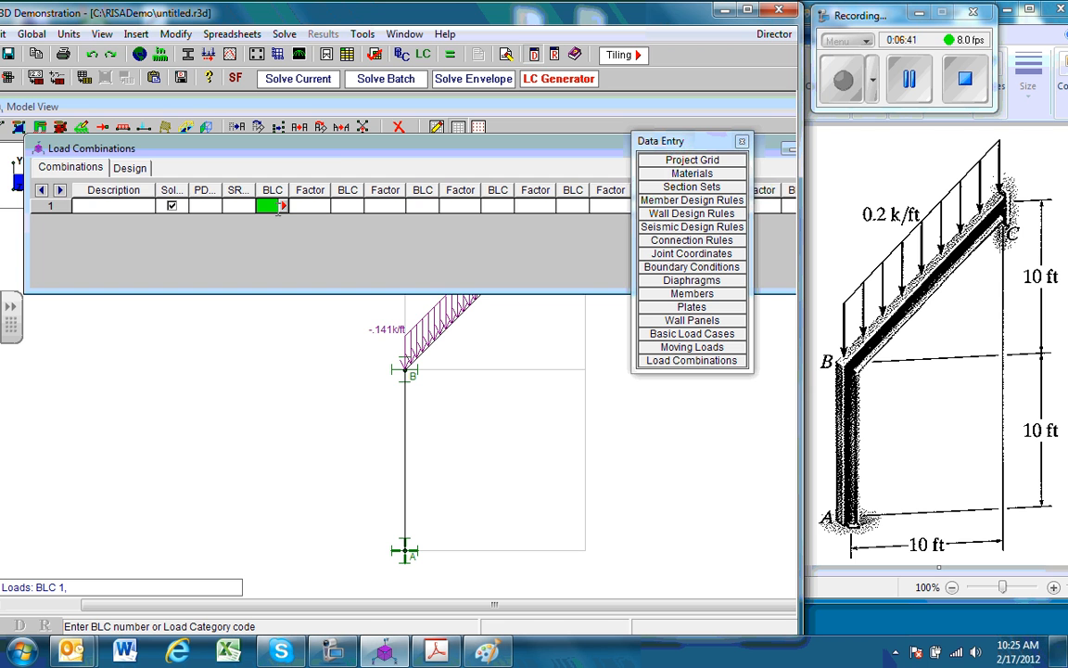
{"action": "left_click_drag", "start_coordinate": [292, 148], "coordinate": [325, 260]}
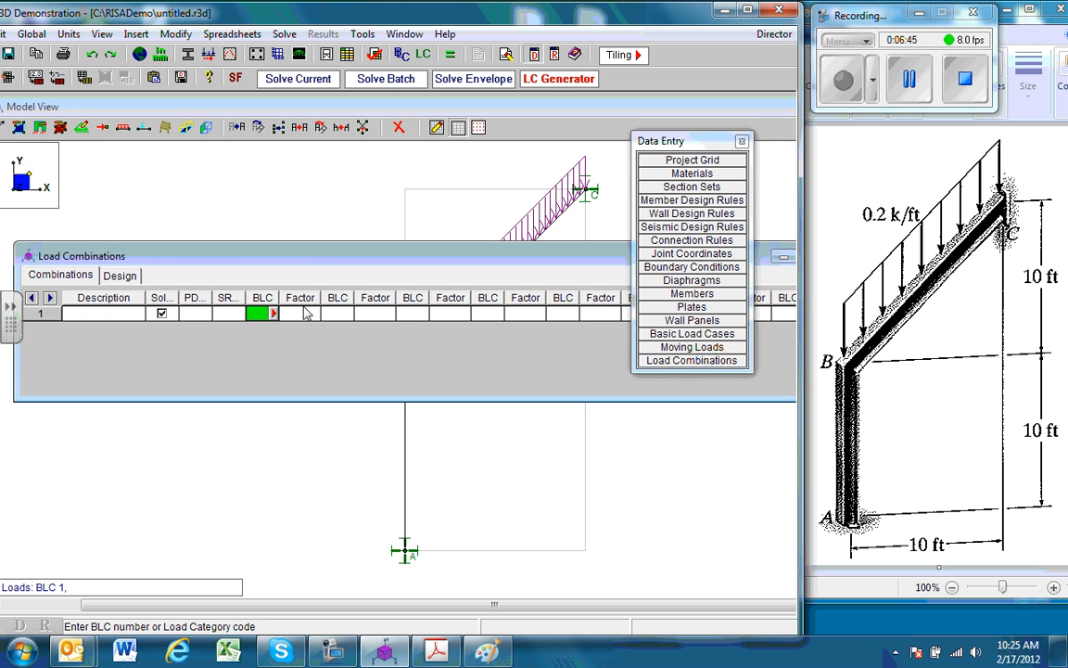
{"action": "type", "text": "1"}
{"action": "left_click", "coordinate": [308, 315]}
{"action": "type", "text": "1"}
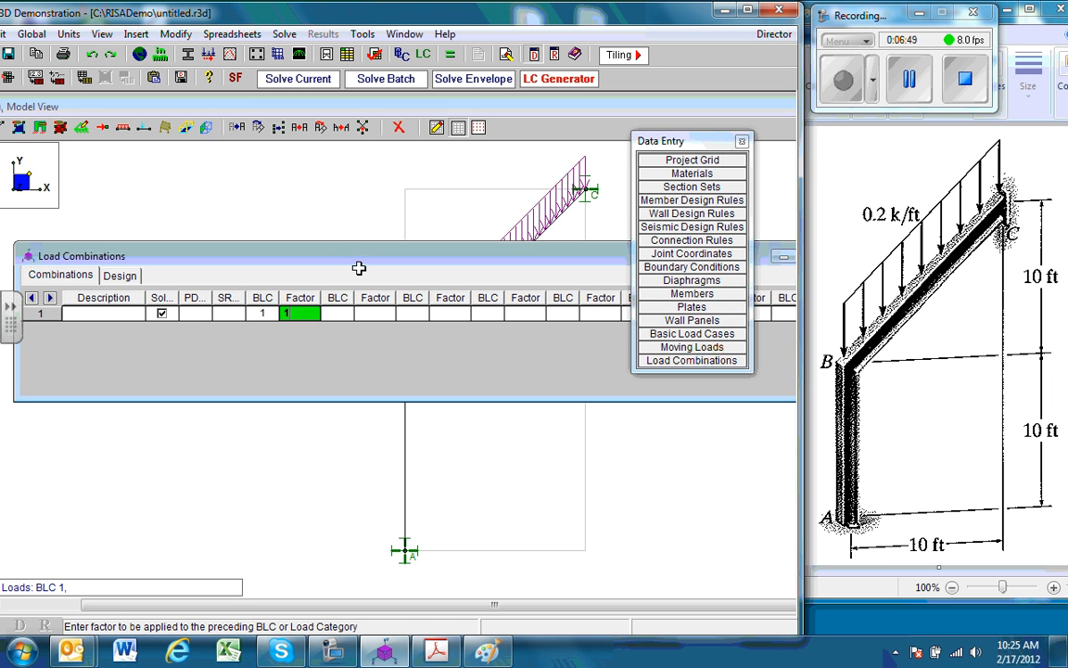
{"action": "left_click_drag", "start_coordinate": [324, 254], "coordinate": [300, 279]}
{"action": "left_click_drag", "start_coordinate": [347, 281], "coordinate": [141, 273]}
{"action": "left_click", "coordinate": [570, 273]}
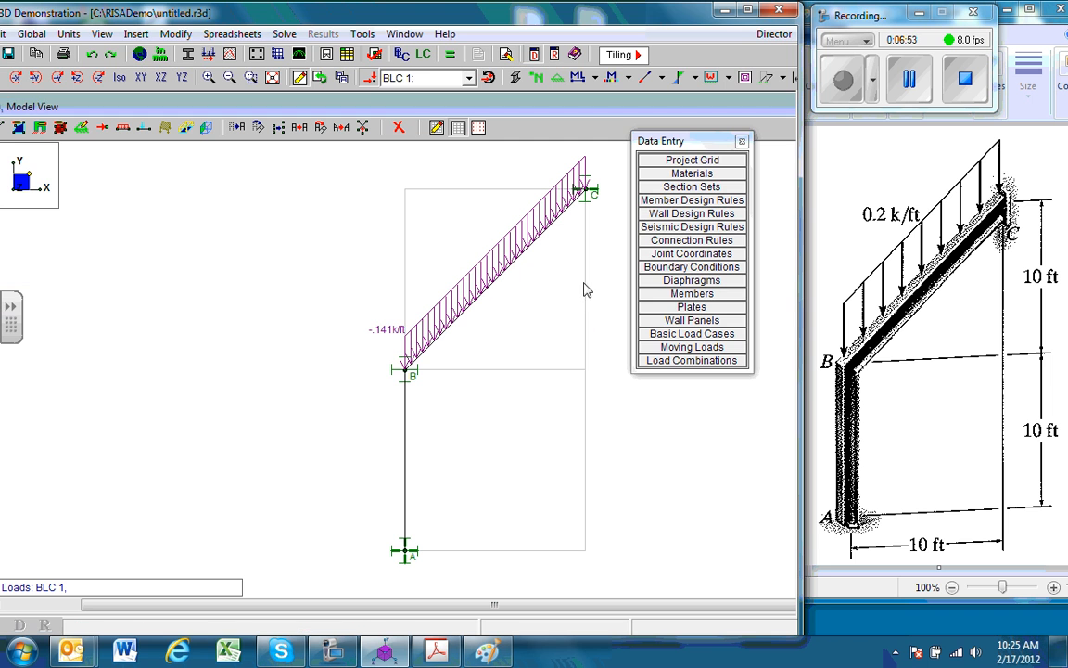
{"action": "left_click", "coordinate": [740, 140]}
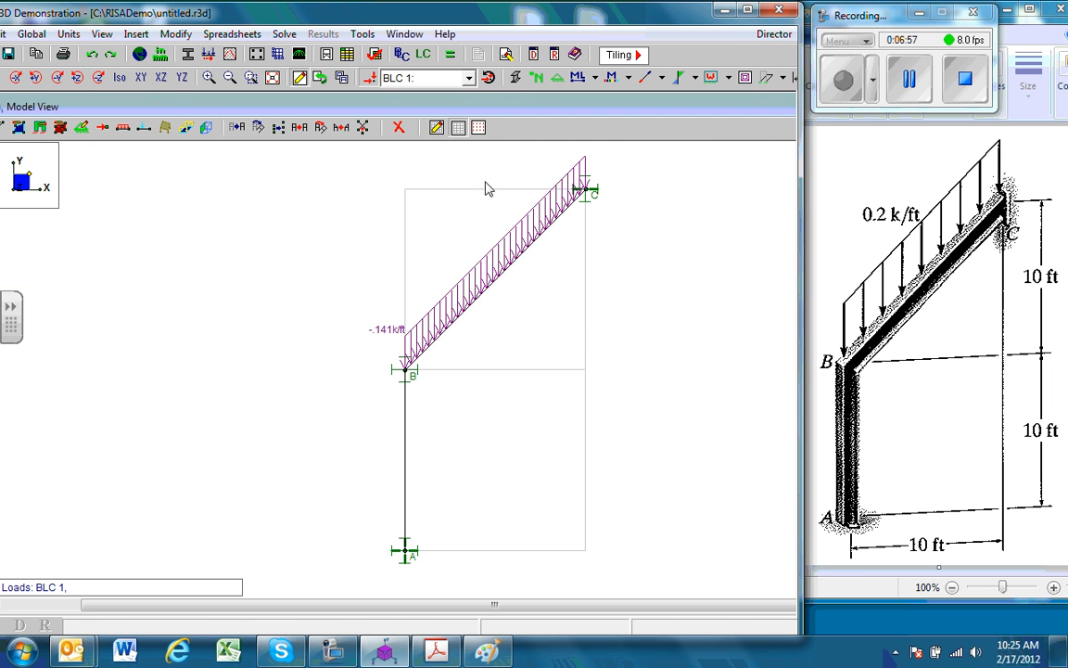
- Solve the model for single load combination 1 and close the results list
{"action": "left_click", "coordinate": [449, 57]}
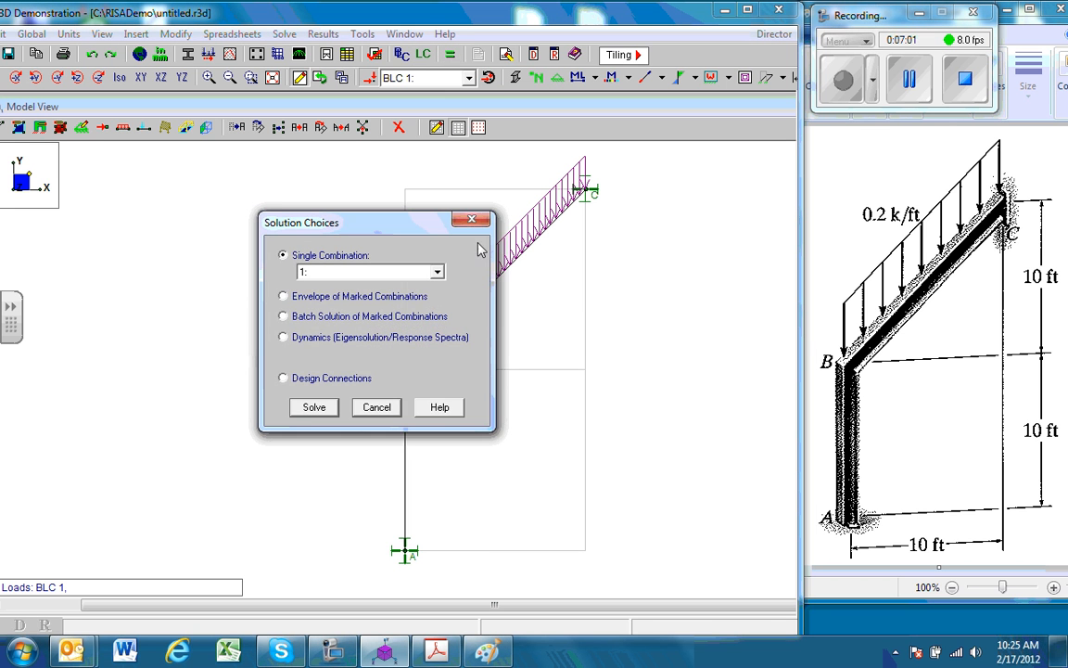
{"action": "left_click", "coordinate": [315, 408]}
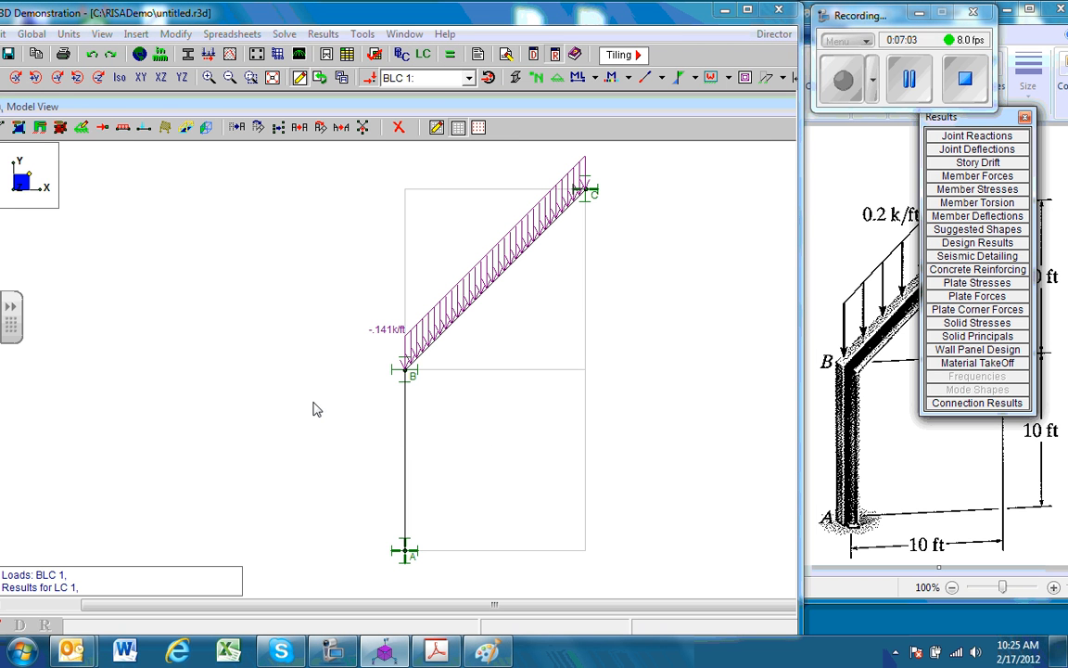
{"action": "left_click", "coordinate": [1025, 118]}
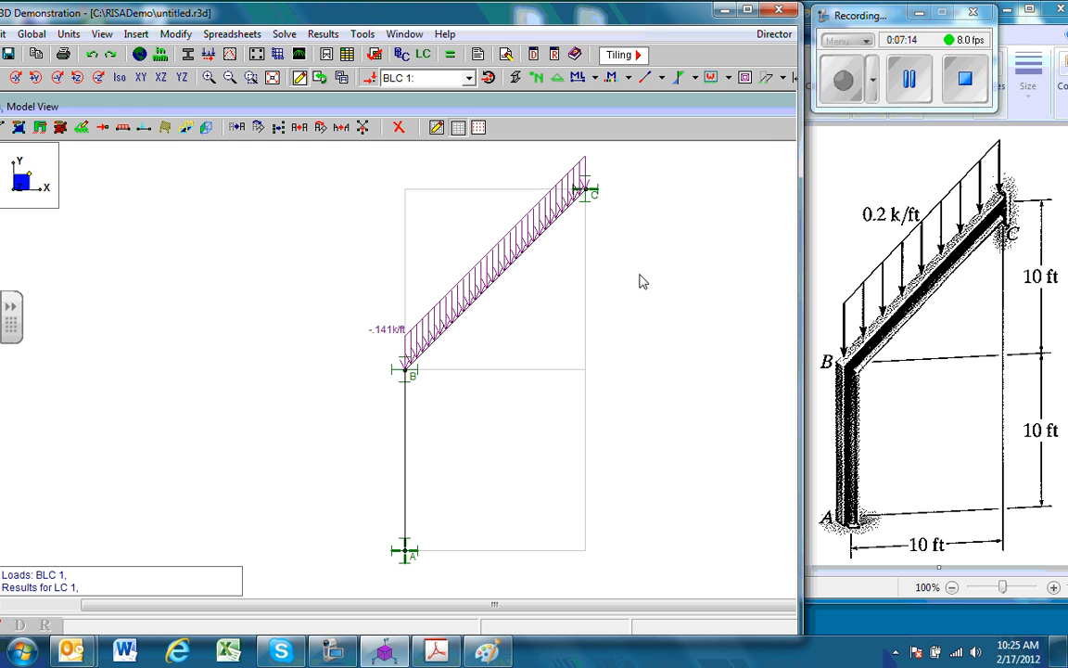
- Display the members' axial force diagrams, followed by their y shear diagrams
{"action": "left_click", "coordinate": [687, 78]}
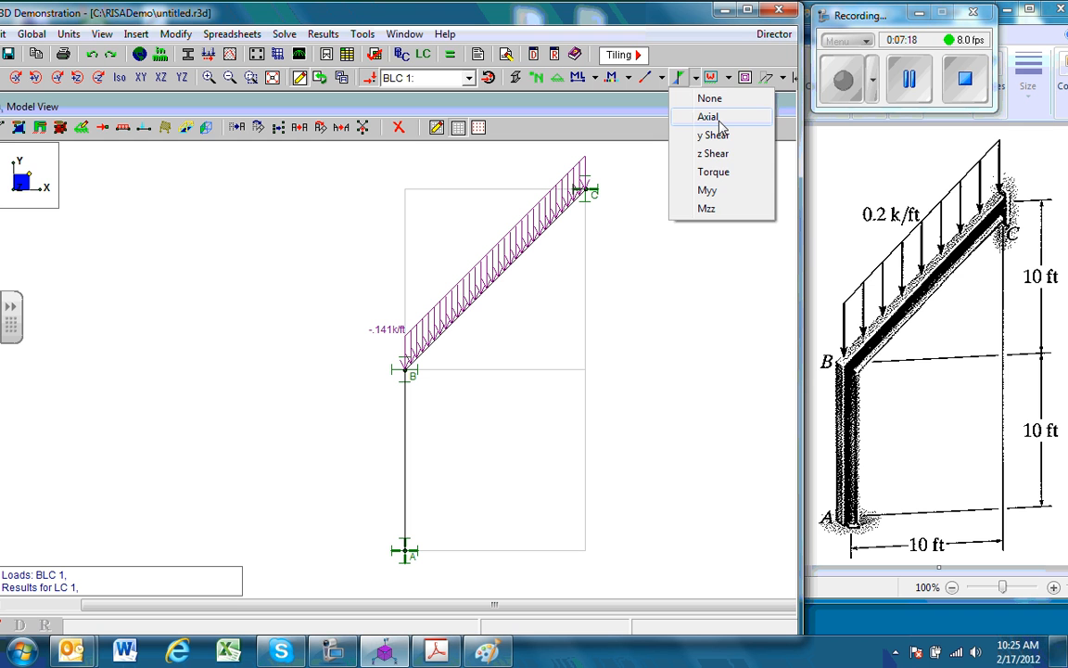
{"action": "left_click", "coordinate": [709, 117]}
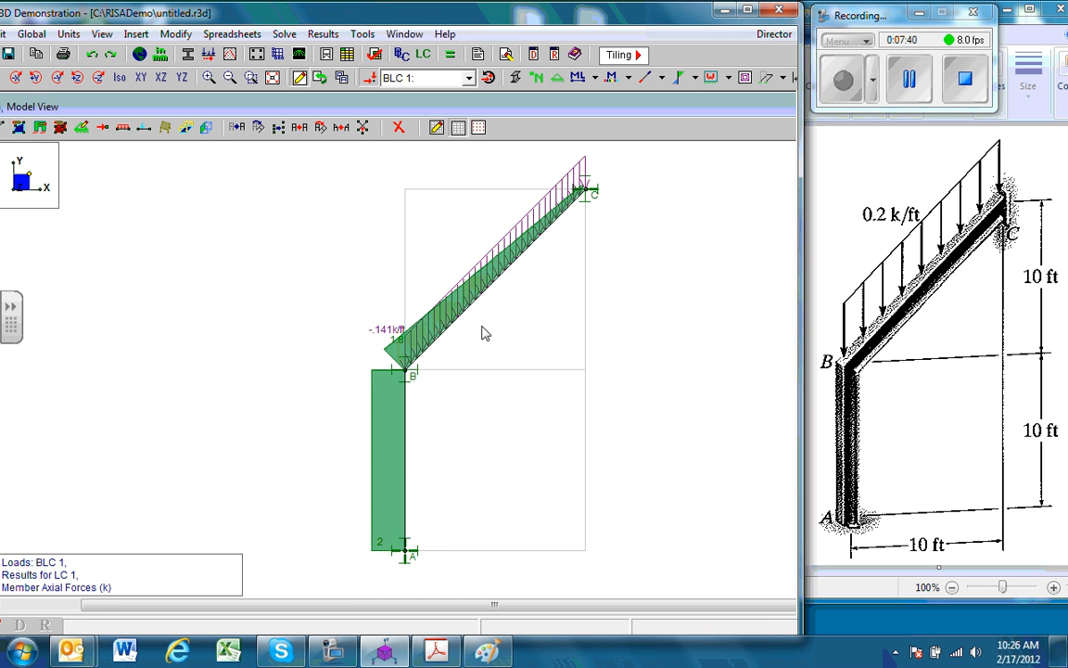
{"action": "left_click", "coordinate": [694, 79]}
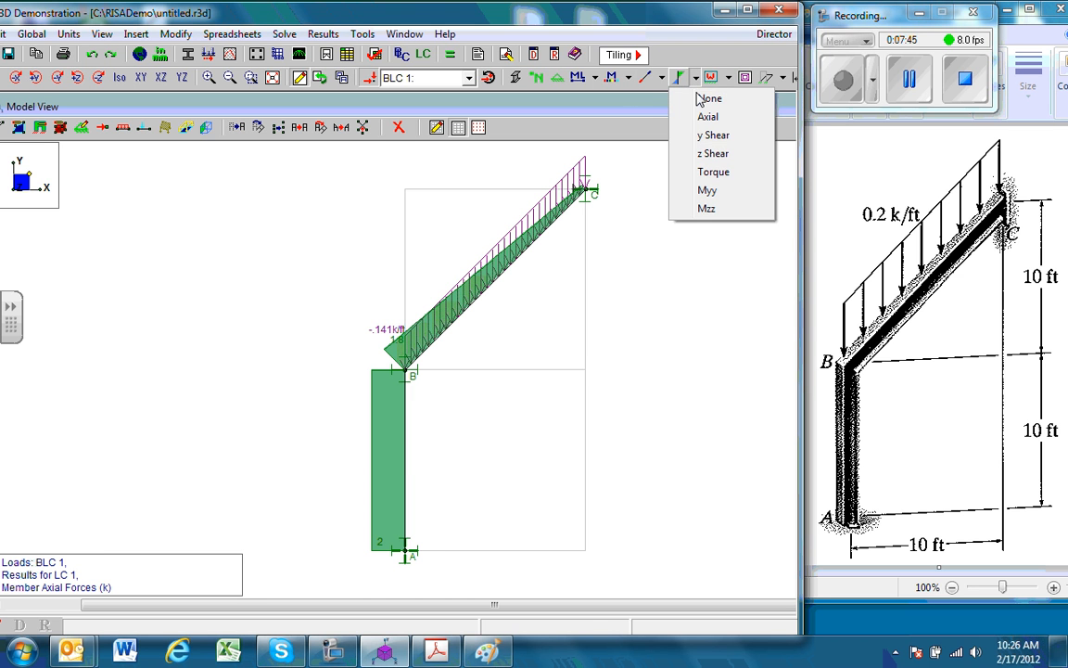
{"action": "left_click", "coordinate": [714, 135]}
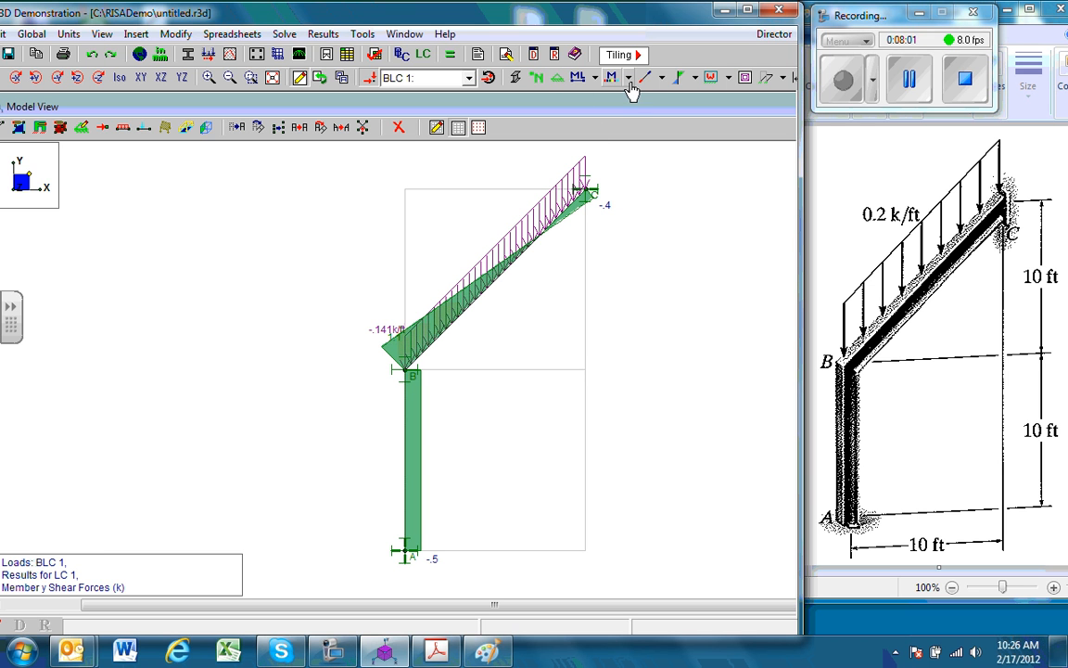
- Display the Mzz bending moment diagrams on the members
{"action": "left_click", "coordinate": [693, 79]}
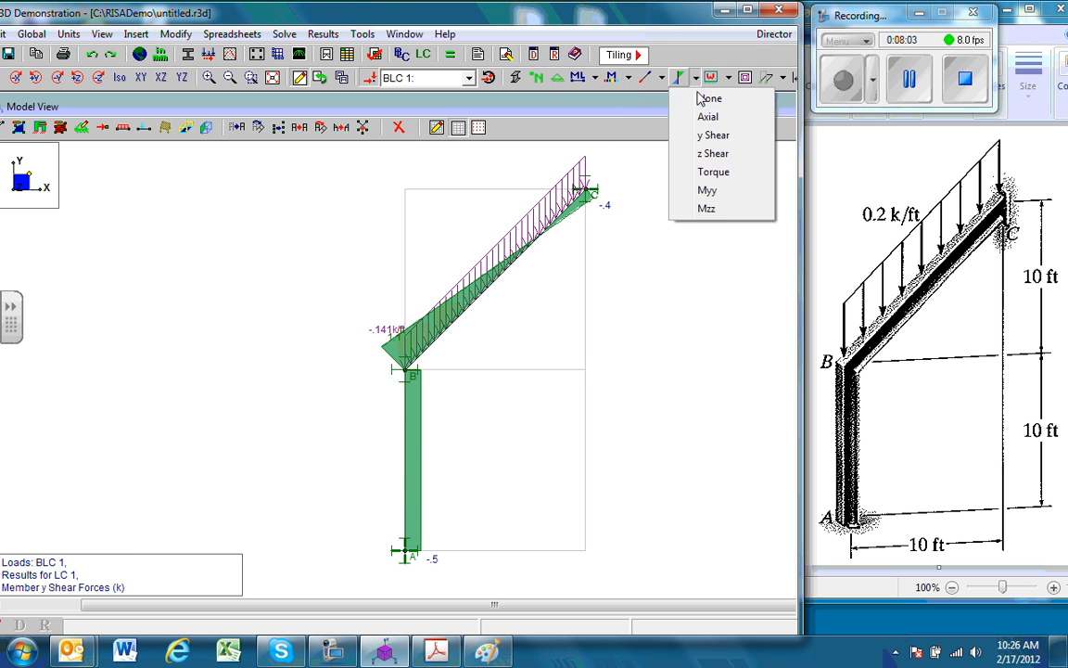
{"action": "left_click", "coordinate": [721, 207]}
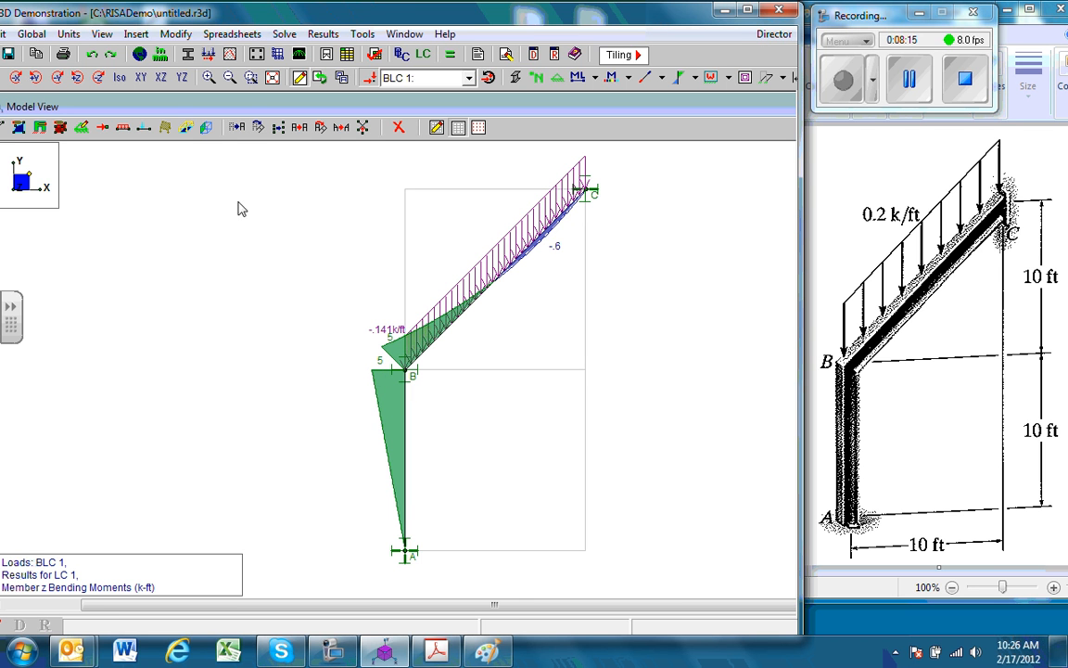
- Set the current view's load display option to Don't Show Loads
{"action": "left_click_drag", "start_coordinate": [334, 14], "coordinate": [368, 25]}
{"action": "left_click", "coordinate": [7, 81]}
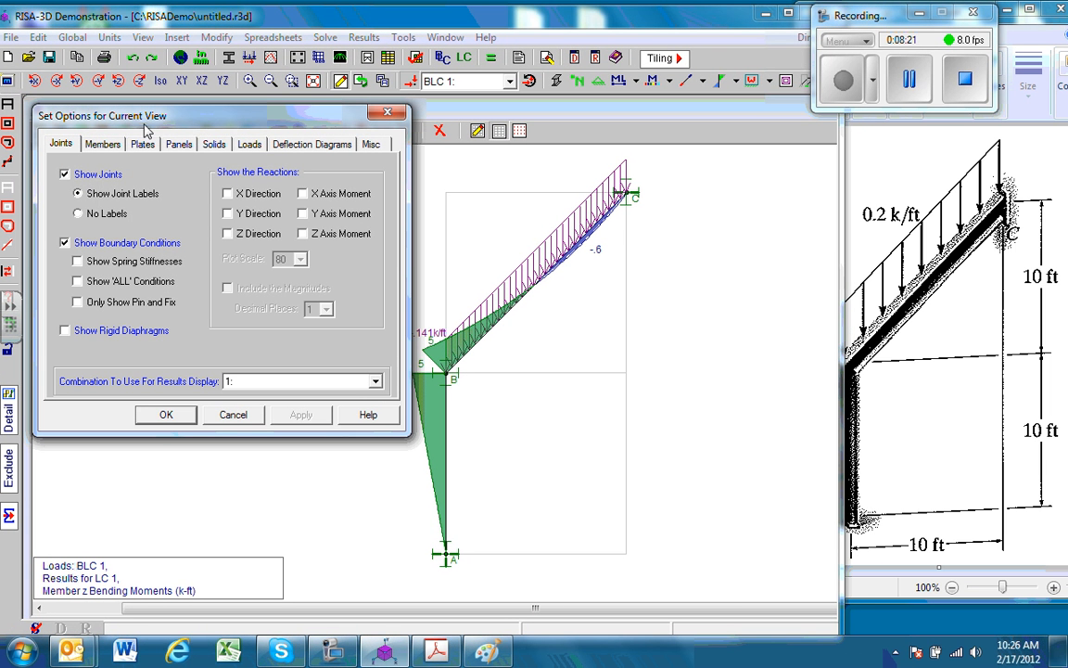
{"action": "left_click", "coordinate": [248, 144]}
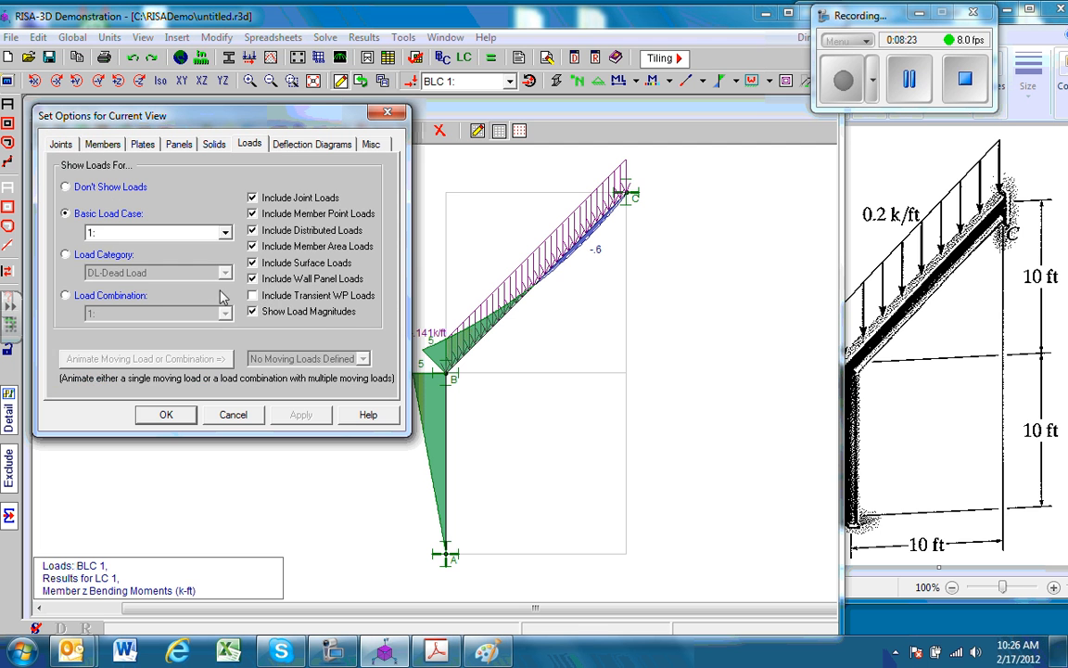
{"action": "left_click", "coordinate": [65, 187]}
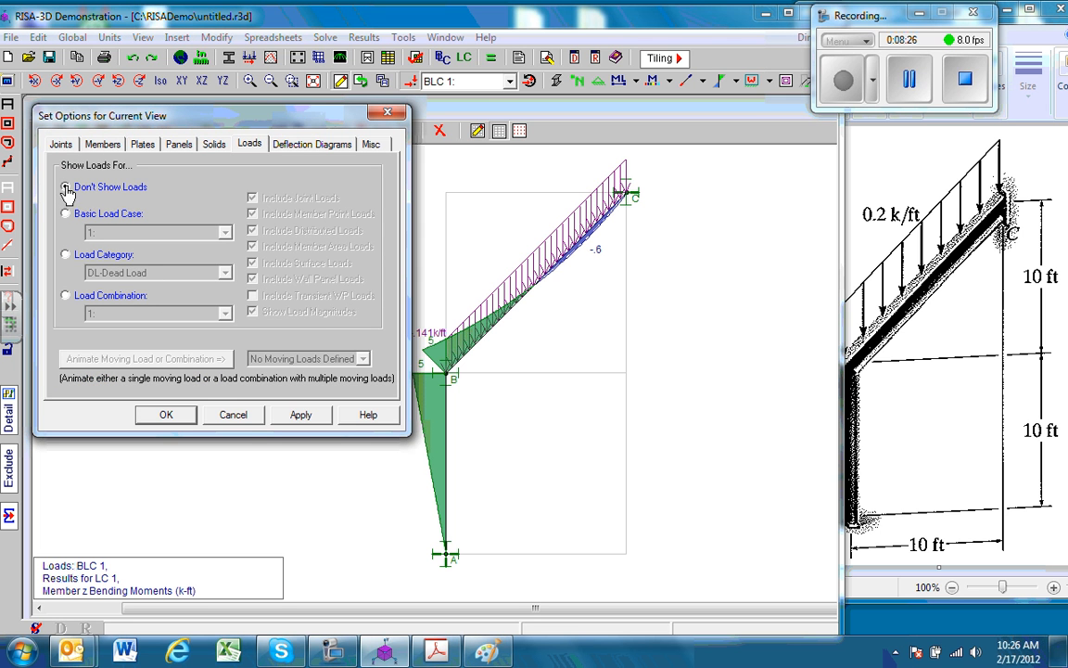
{"action": "left_click", "coordinate": [301, 417]}
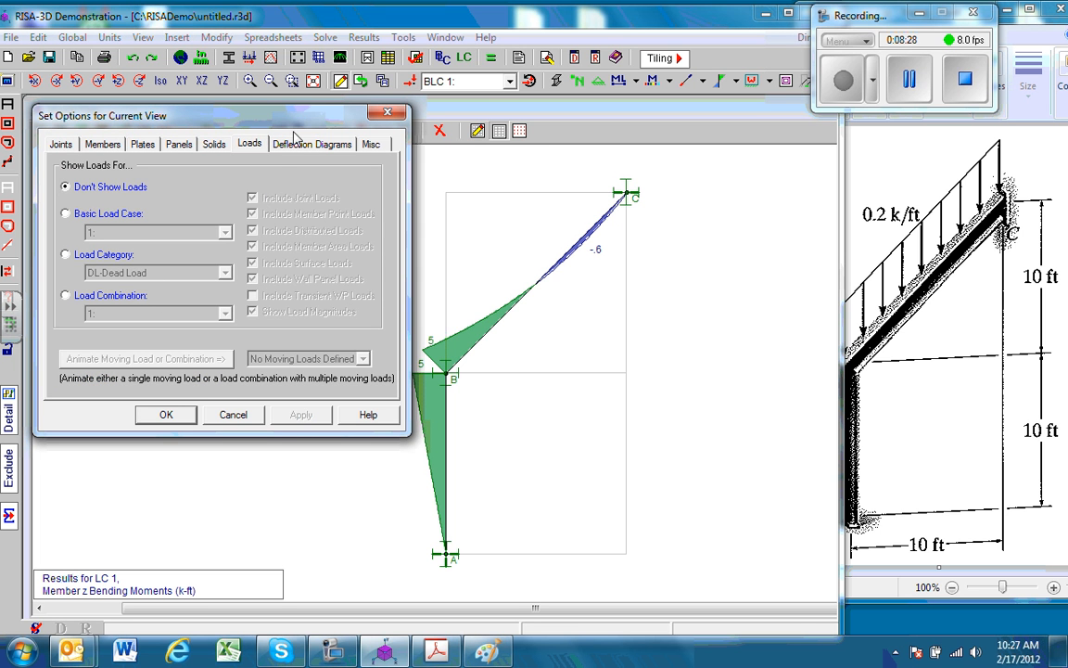
{"action": "mouse_move", "coordinate": [269, 118]}
{"action": "left_mouse_down"}
{"action": "mouse_move", "coordinate": [209, 128]}
{"action": "mouse_move", "coordinate": [275, 131]}
{"action": "left_mouse_up"}
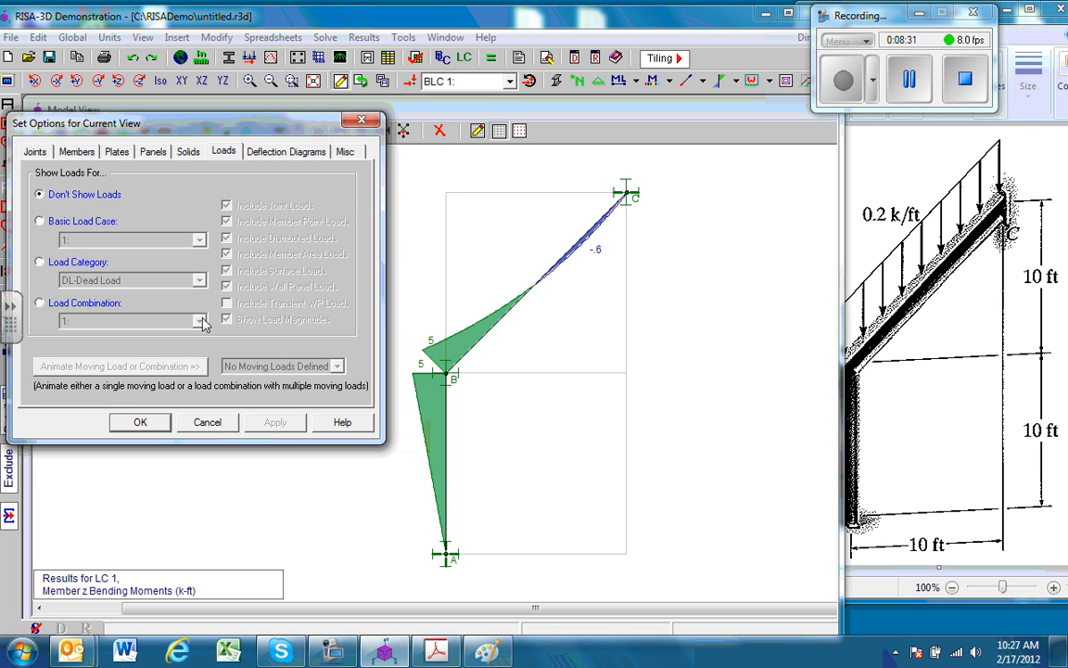
{"action": "left_click", "coordinate": [139, 422]}
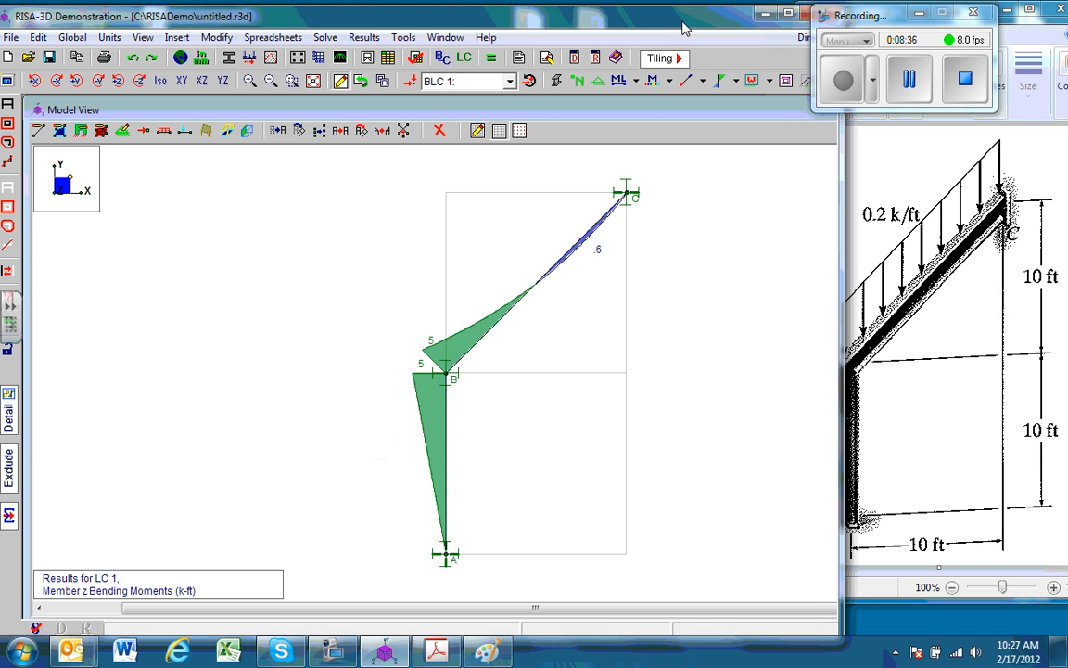
{"action": "left_click_drag", "start_coordinate": [683, 24], "coordinate": [655, 23]}
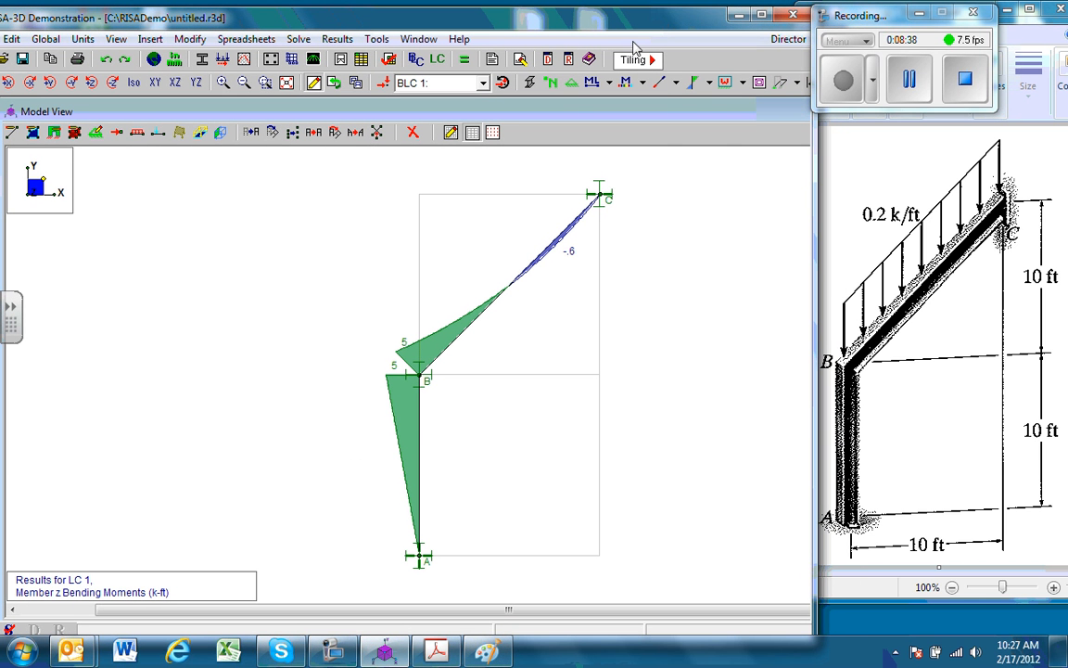
- Open the member distributed loads of basic load case 1 from the Basic Load Cases spreadsheet
{"action": "left_click", "coordinate": [549, 63]}
{"action": "left_click_drag", "start_coordinate": [689, 145], "coordinate": [758, 144]}
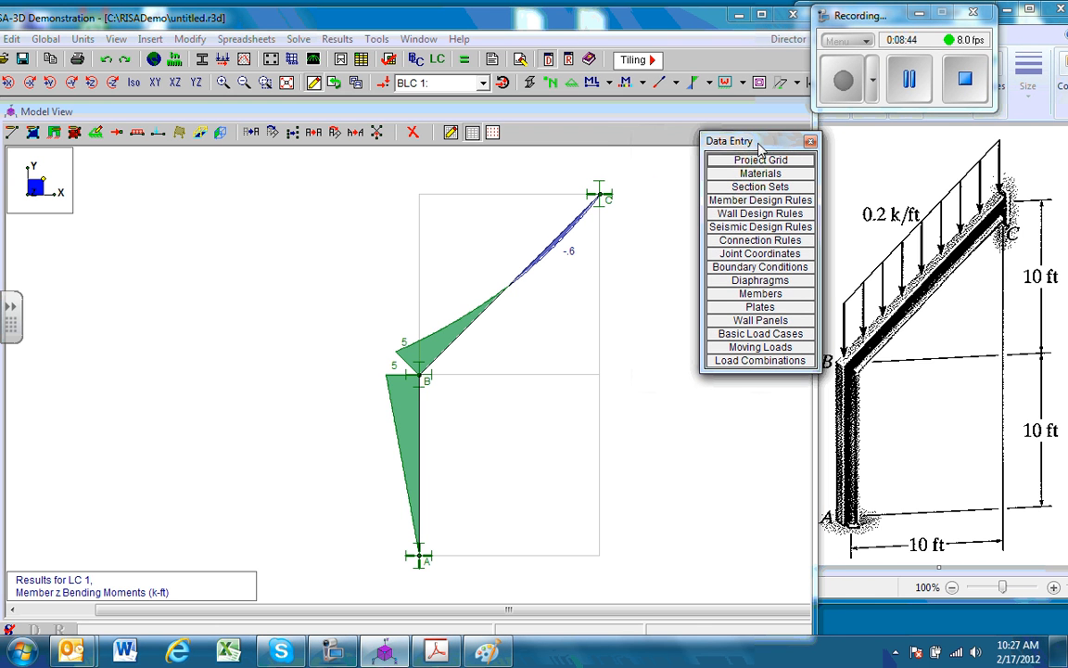
{"action": "left_click", "coordinate": [760, 333]}
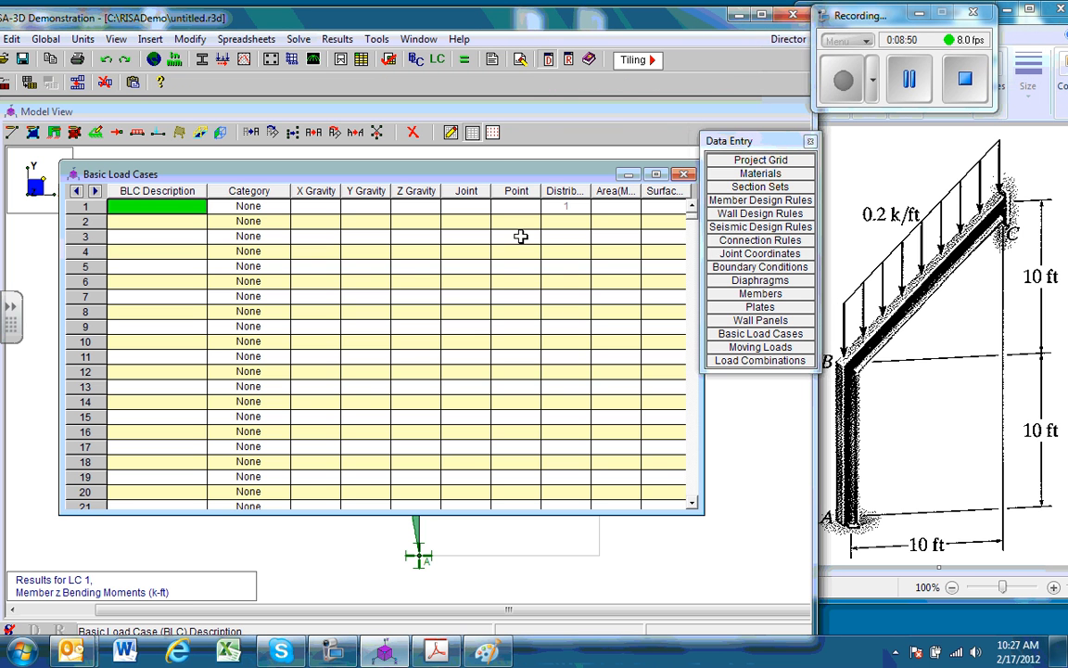
{"action": "left_click", "coordinate": [568, 206]}
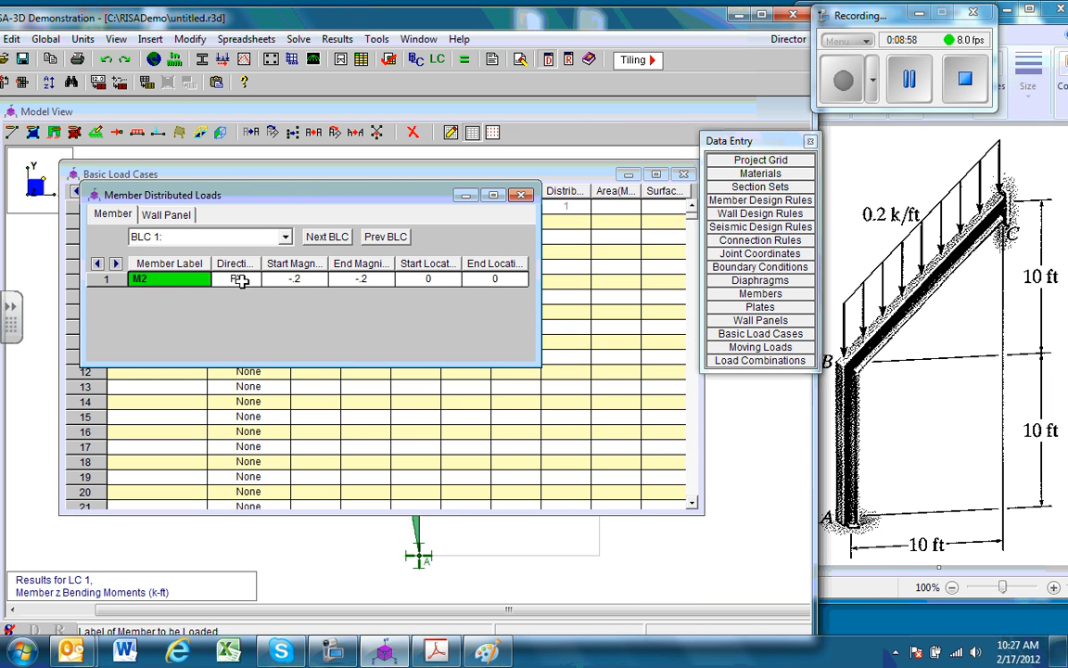
- Change the direction of member M2's distributed load to global Y, close its load spreadsheet and accept clearing the current results
{"action": "left_click", "coordinate": [241, 283]}
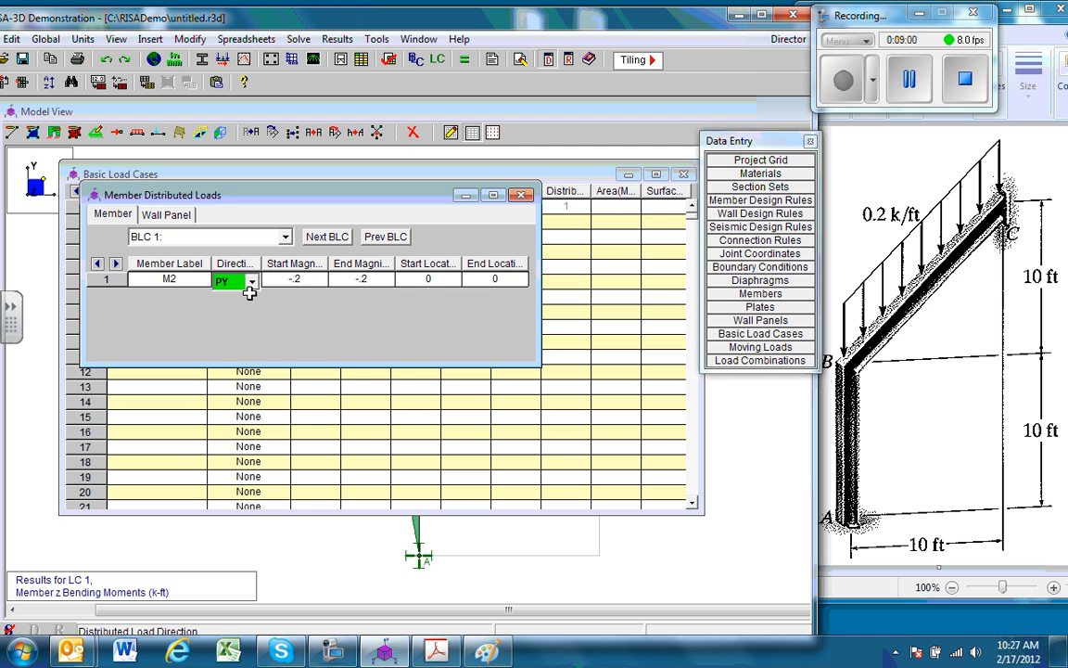
{"action": "left_click", "coordinate": [251, 281]}
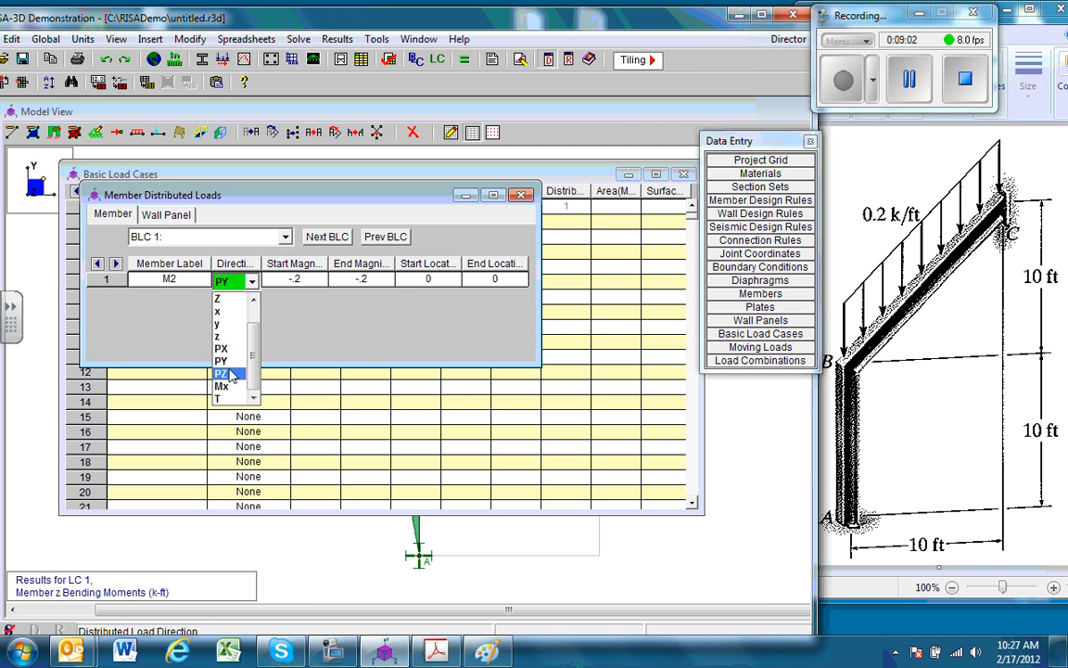
{"action": "scroll", "coordinate": [231, 324], "scroll_direction": "up", "scroll_amount": 1}
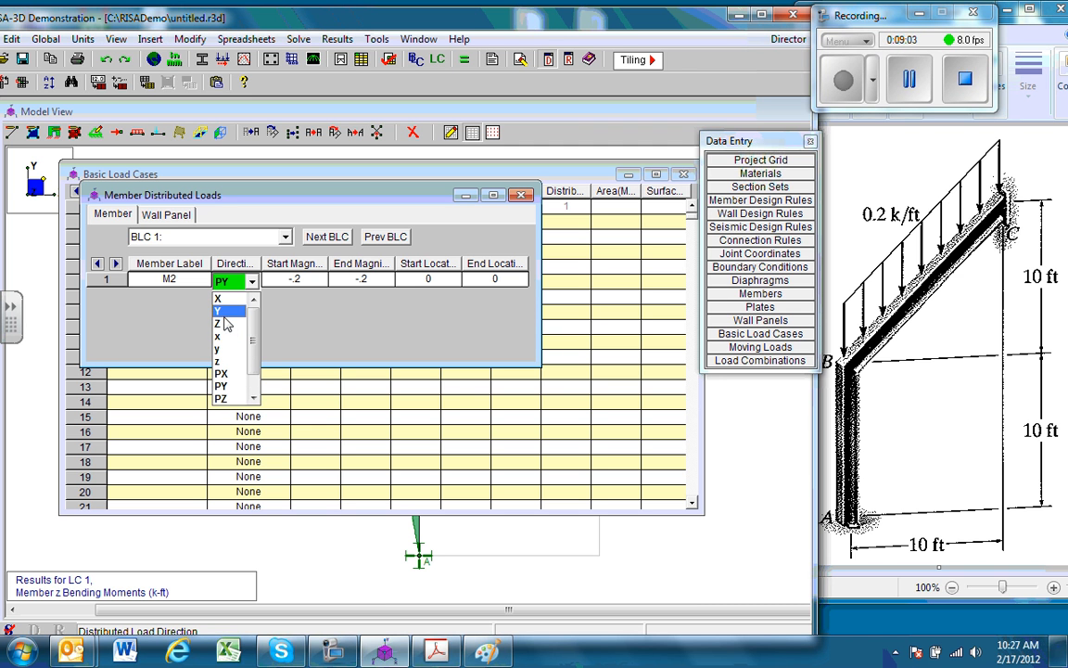
{"action": "left_click", "coordinate": [227, 314]}
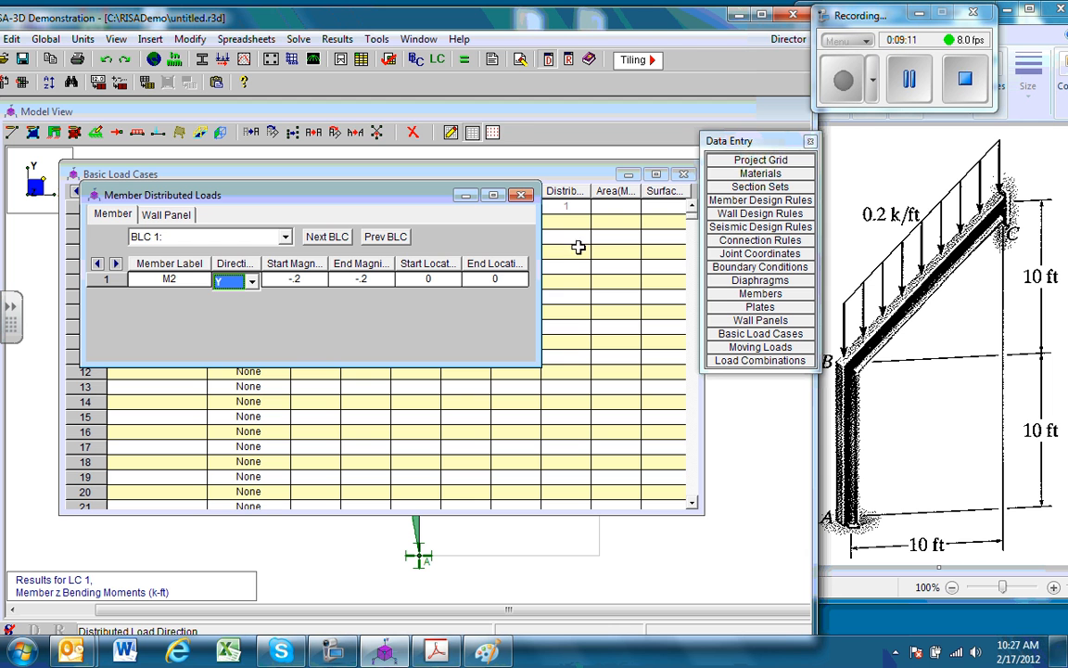
{"action": "left_click", "coordinate": [520, 196]}
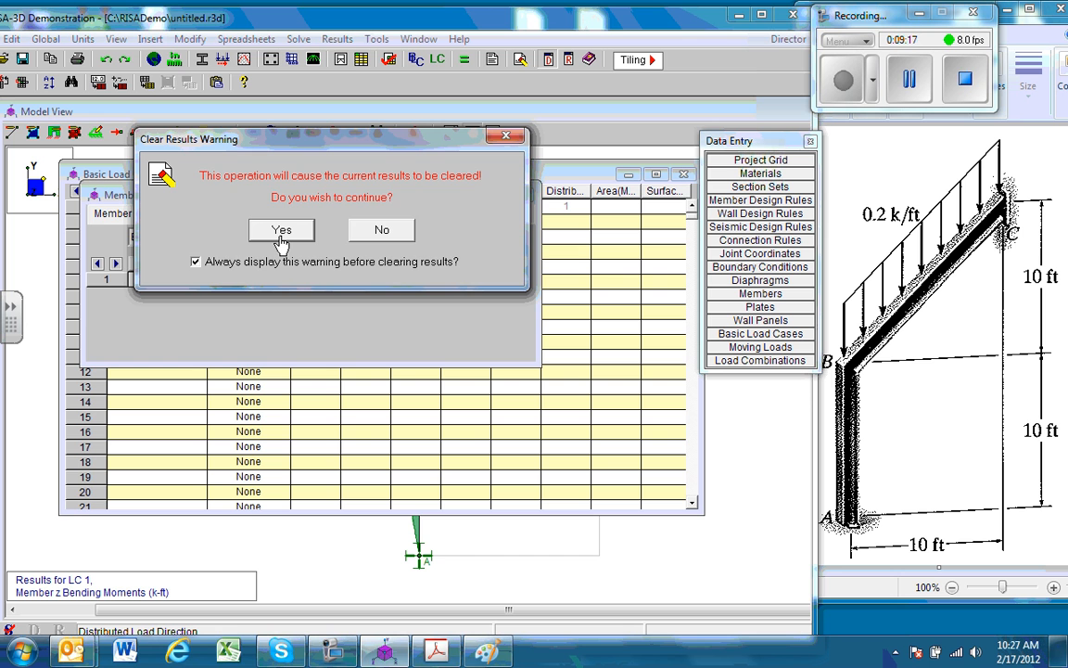
{"action": "left_click", "coordinate": [281, 231]}
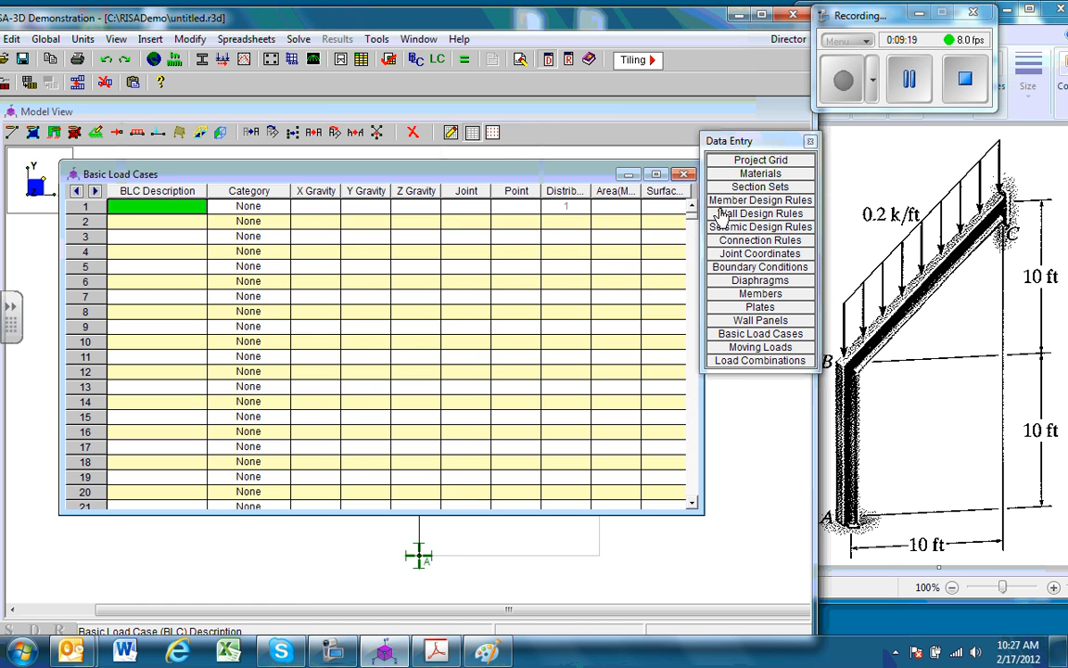
- Close the Basic Load Cases spreadsheet and the data entry list, and solve the model for single load combination 1
{"action": "left_click", "coordinate": [683, 174]}
{"action": "left_click", "coordinate": [810, 141]}
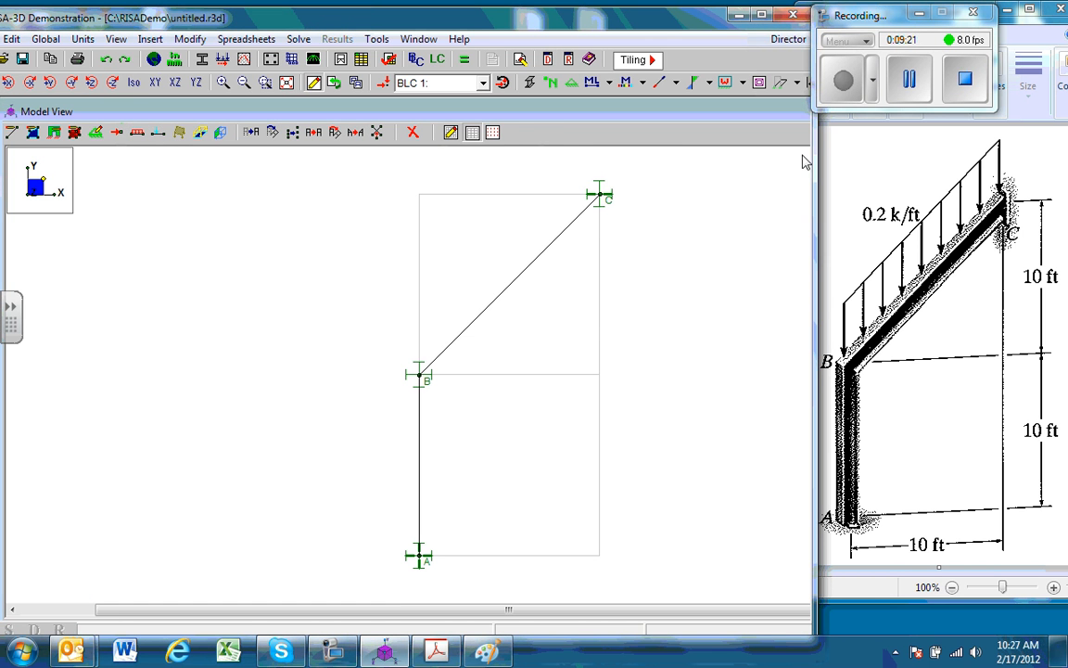
{"action": "left_click", "coordinate": [415, 57]}
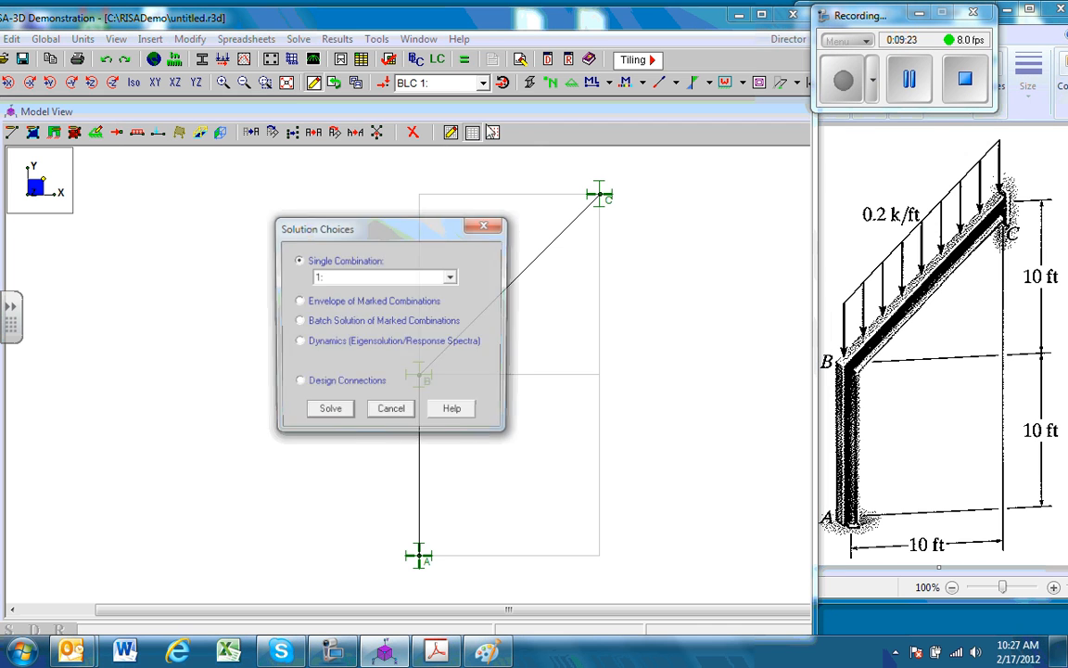
{"action": "left_click", "coordinate": [335, 416]}
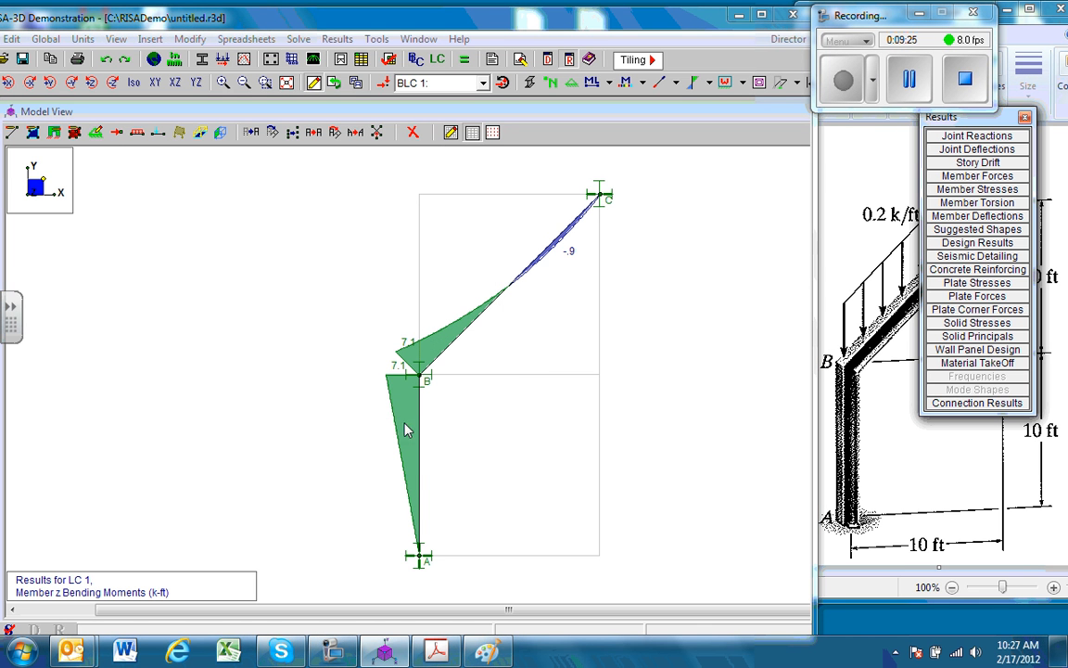